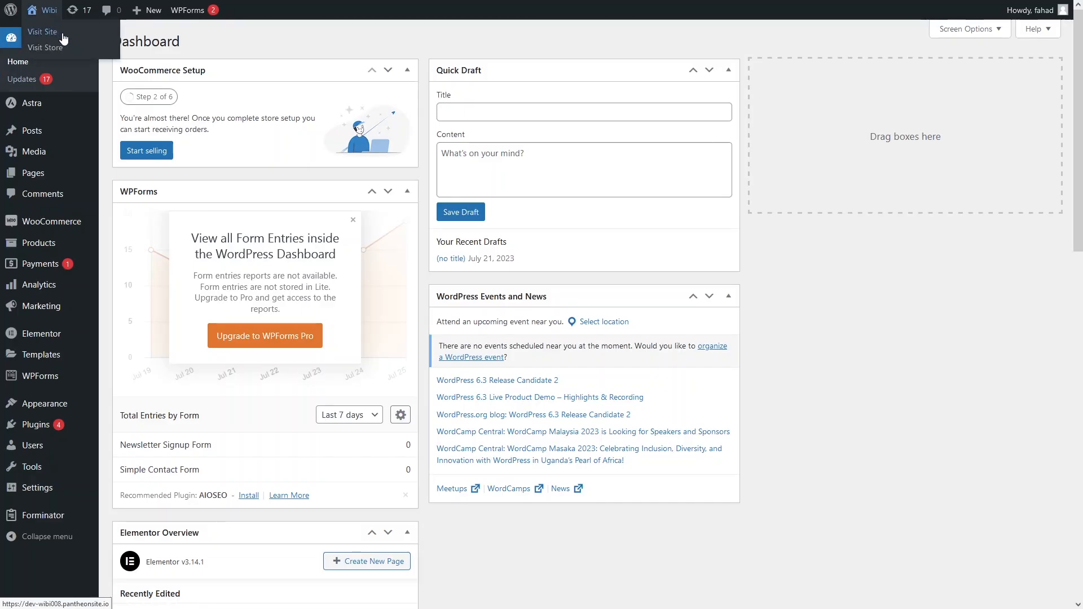
Step: View the live site's homepage in a separate tab from its header down to its footer, then return to the dashboard
middle_click(62, 33)
left_click(172, 4)
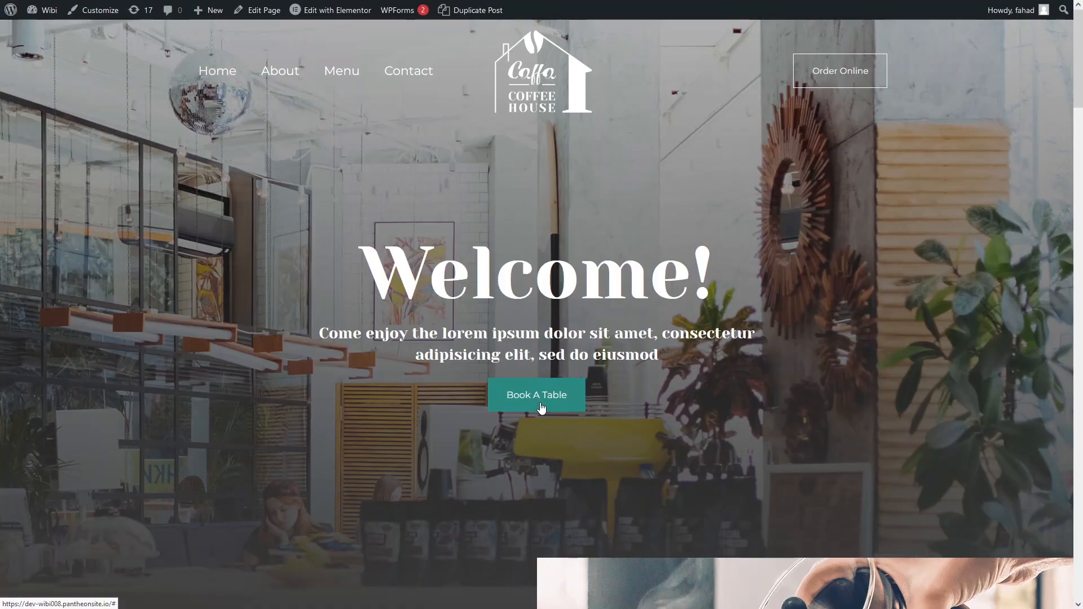
key("End")
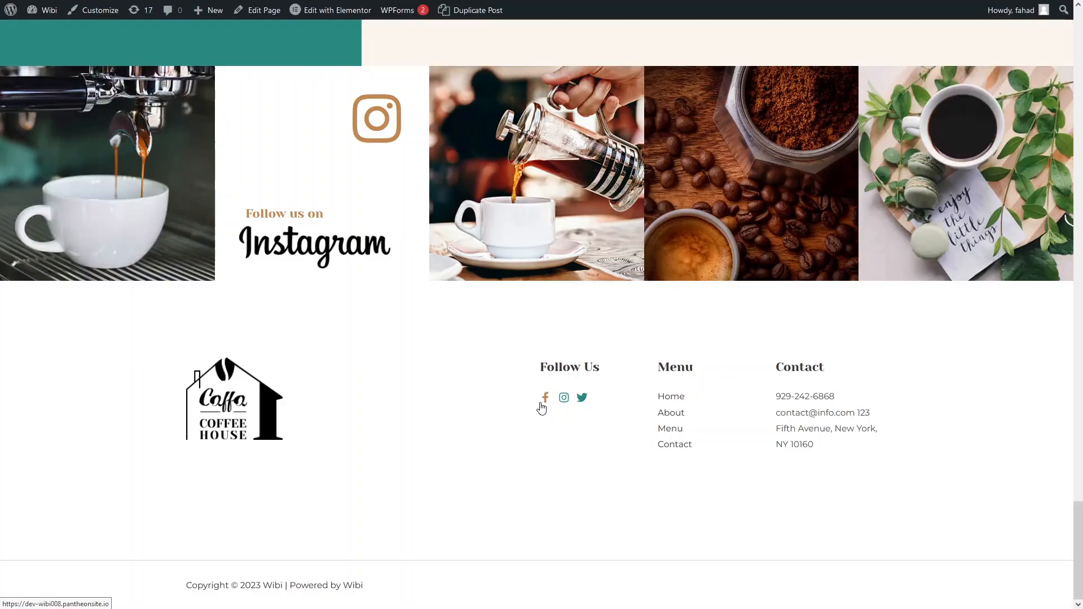
mouse_move(130, 1)
left_click(73, 7)
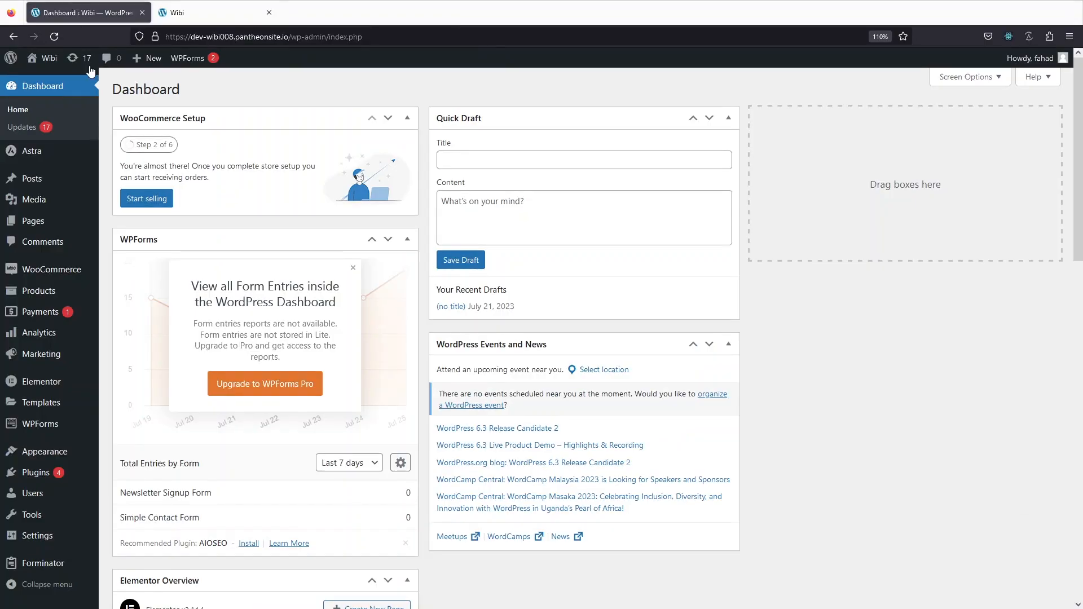
Step: Search the new plugins for "elementor header", then install and activate Elementor Header & Footer Builder
mouse_move(50, 424)
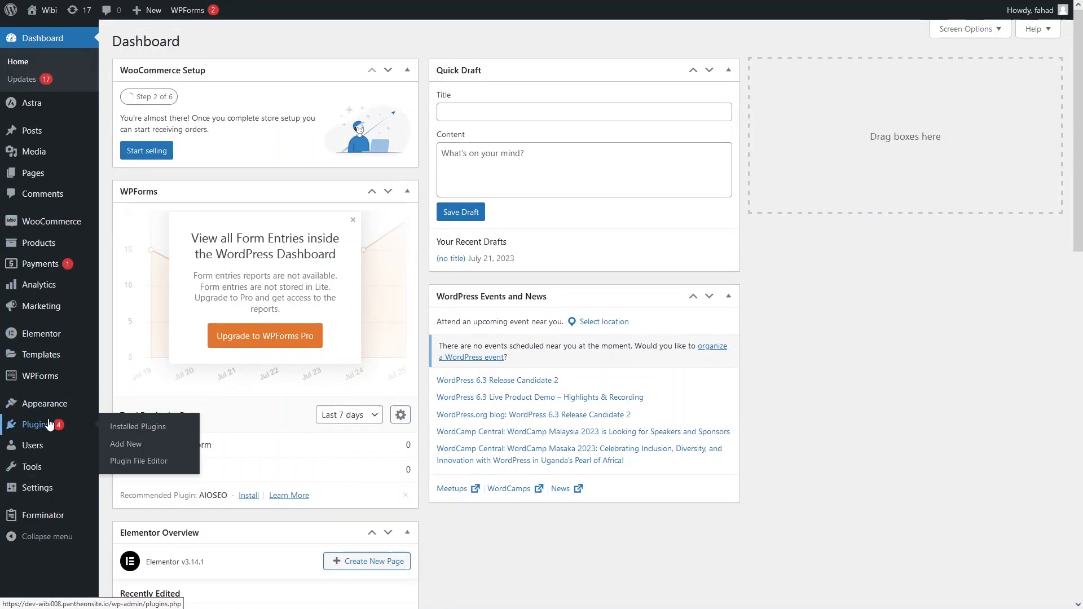
left_click(126, 445)
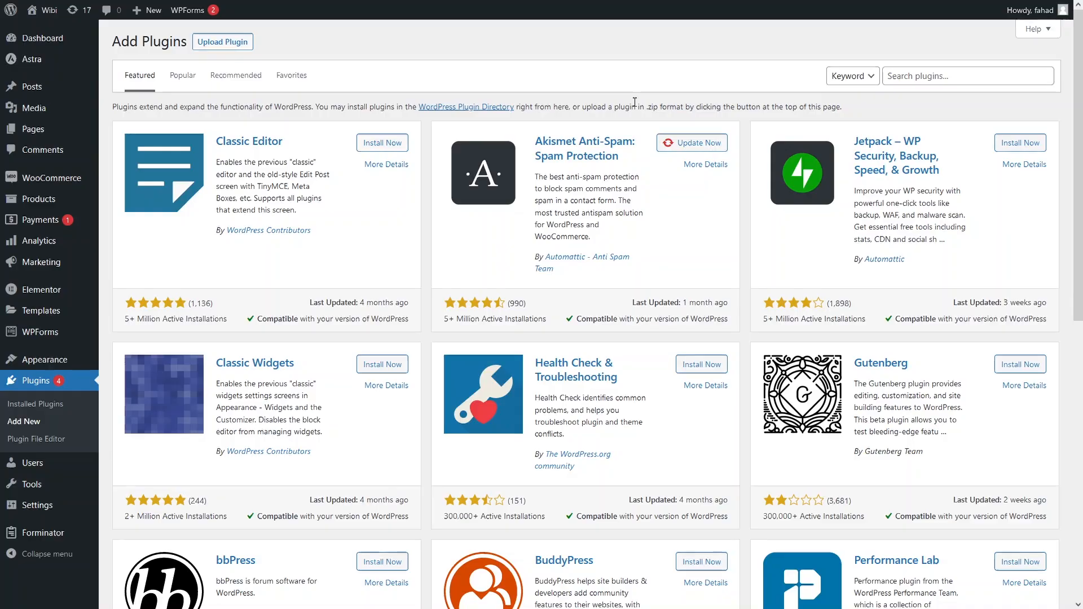
left_click(903, 83)
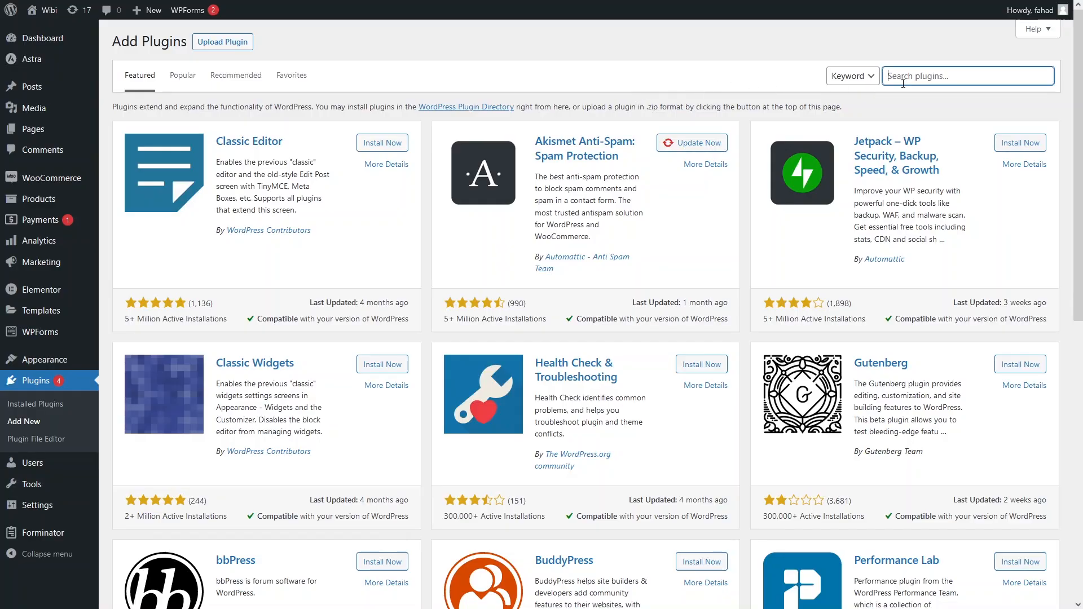
type("elementor")
type(" header")
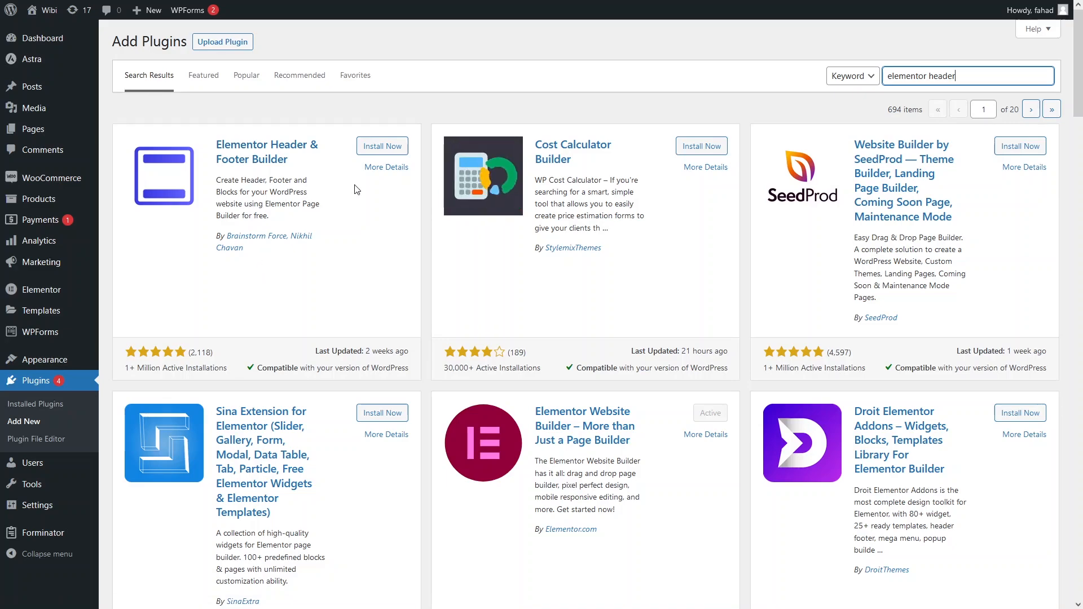
left_click(377, 148)
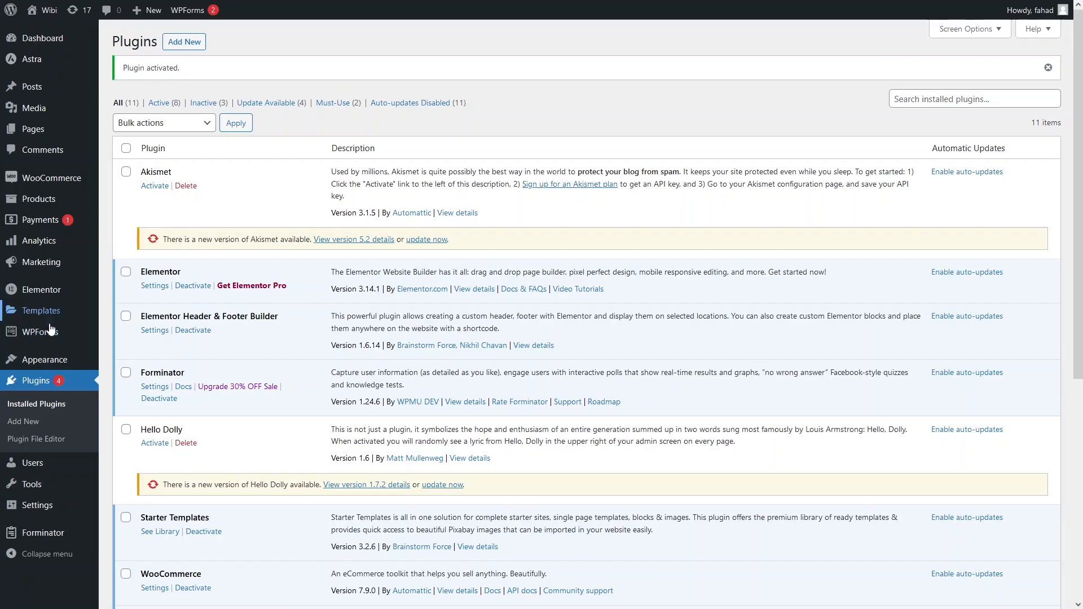
Step: Create a new Elementor Header & Footer Builder template titled "Customized Header"
mouse_move(54, 362)
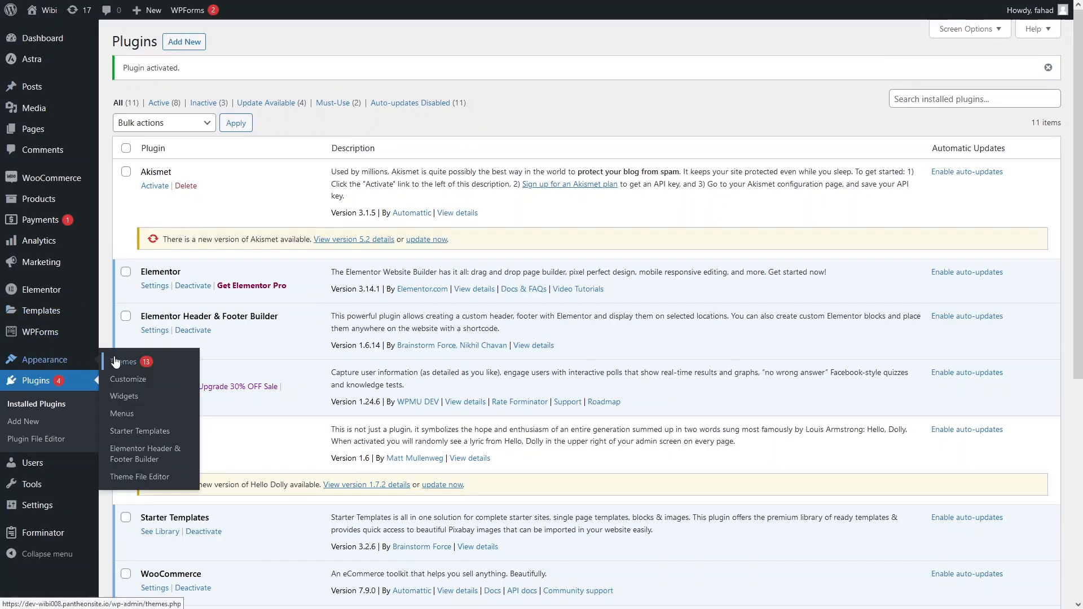
left_click(162, 459)
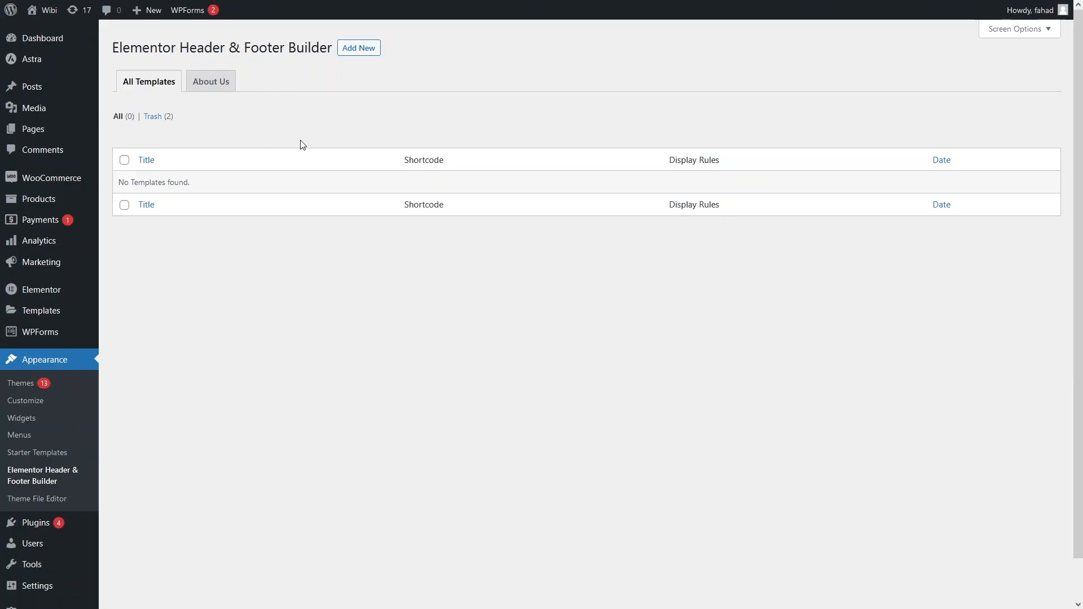
left_click(357, 48)
left_click(726, 410)
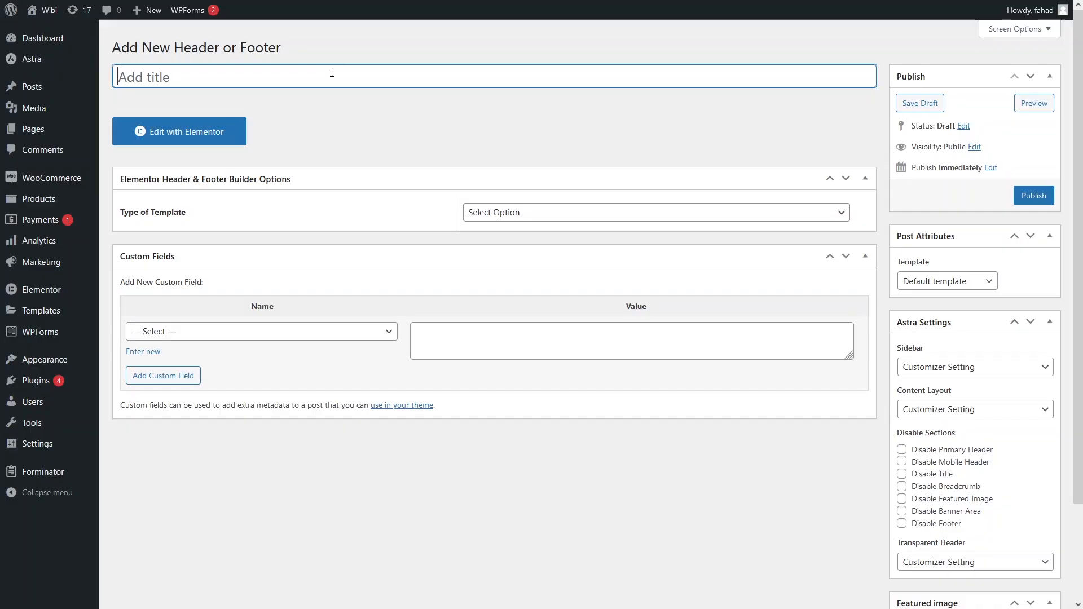
type("Customized Header")
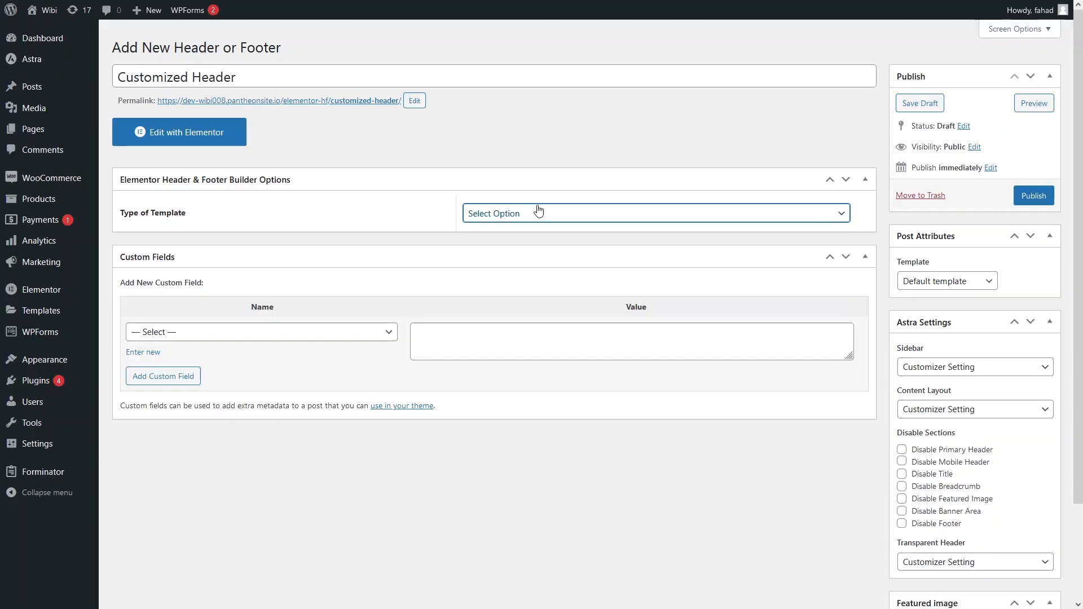
Step: Set the template type to Header and its display location to Entire Website
left_click(539, 213)
left_click(506, 248)
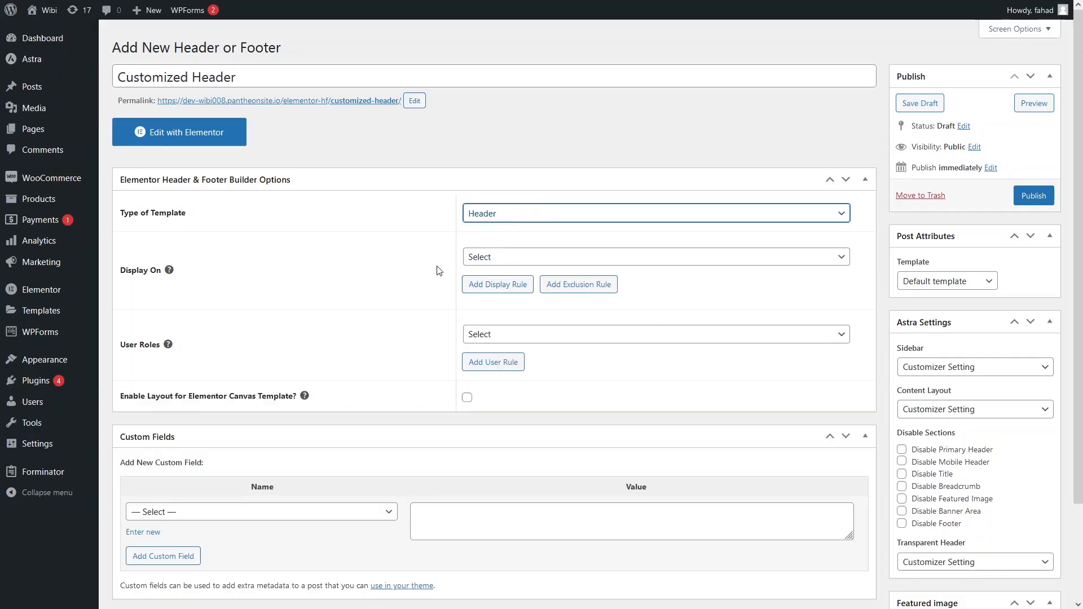
left_click(547, 258)
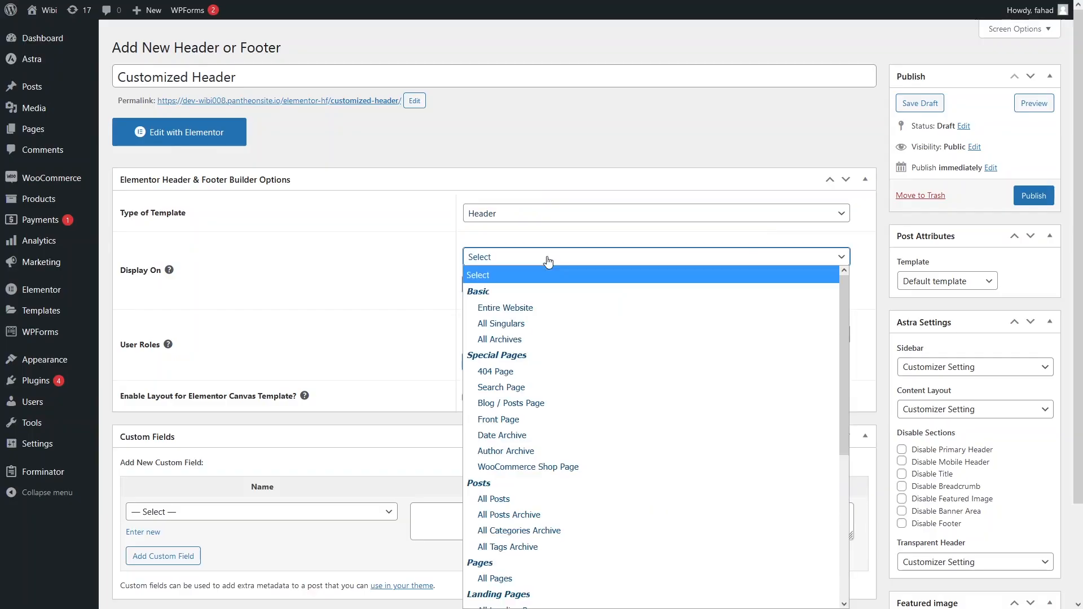
left_click(506, 309)
Step: Set the template's user roles to All and publish it
left_click(500, 336)
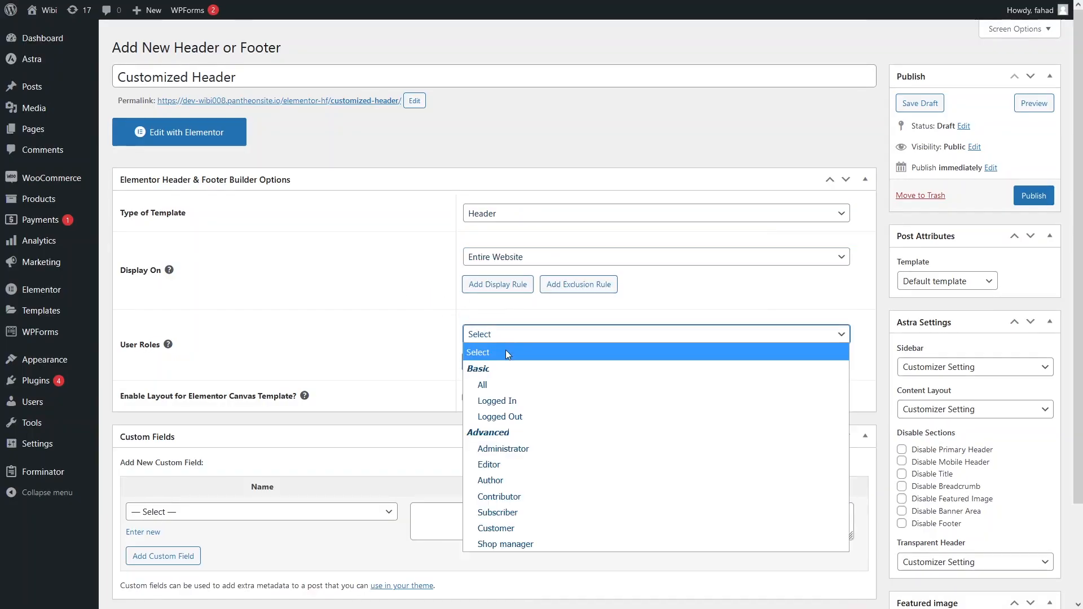
left_click(500, 385)
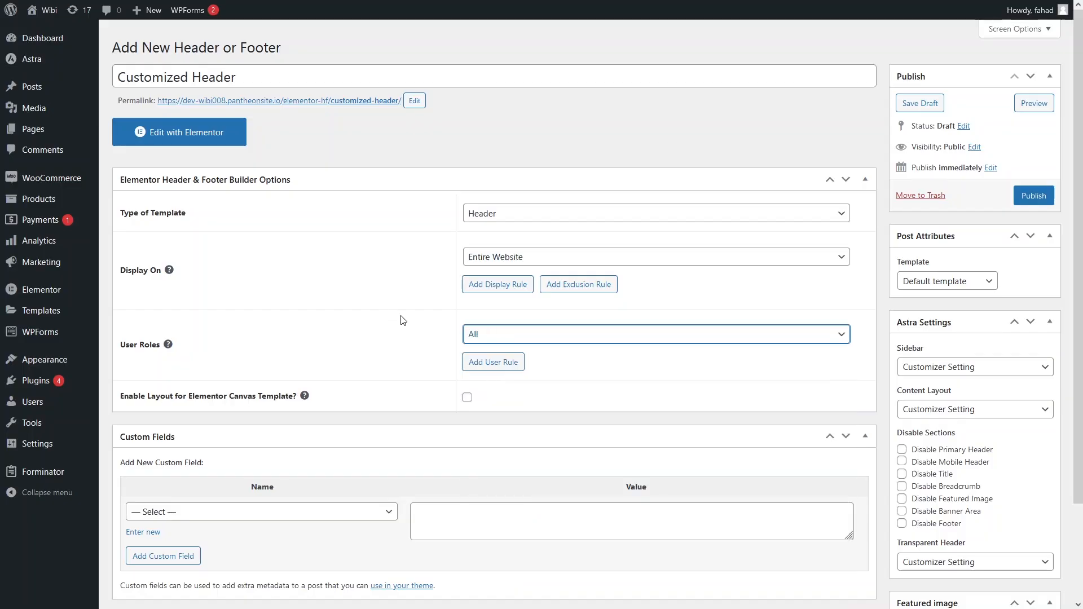
scroll(402, 317, "down", 1)
scroll(823, 239, "up", 1)
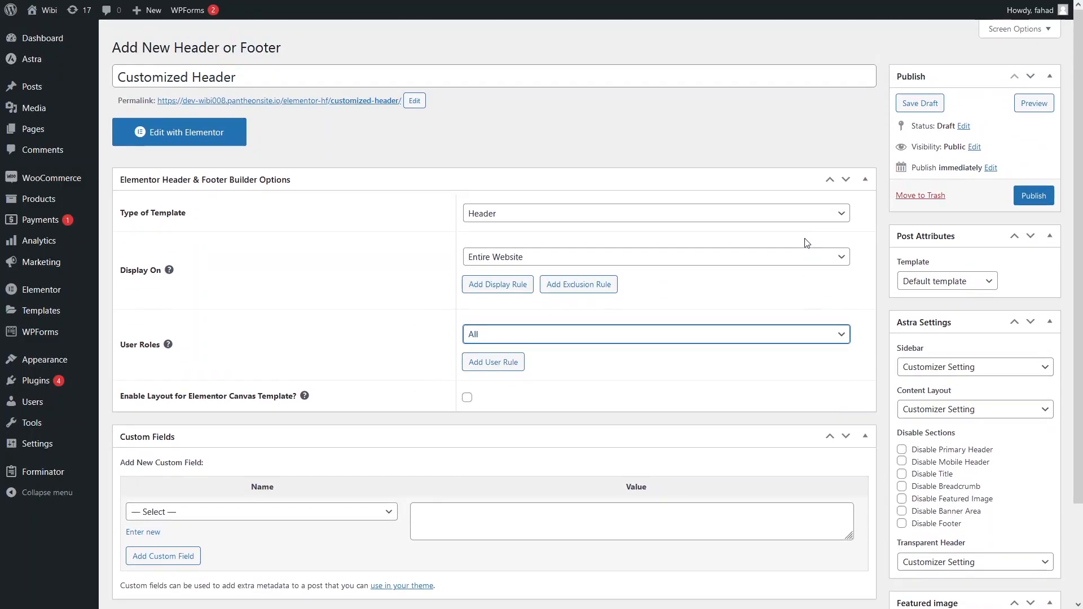
left_click(1031, 202)
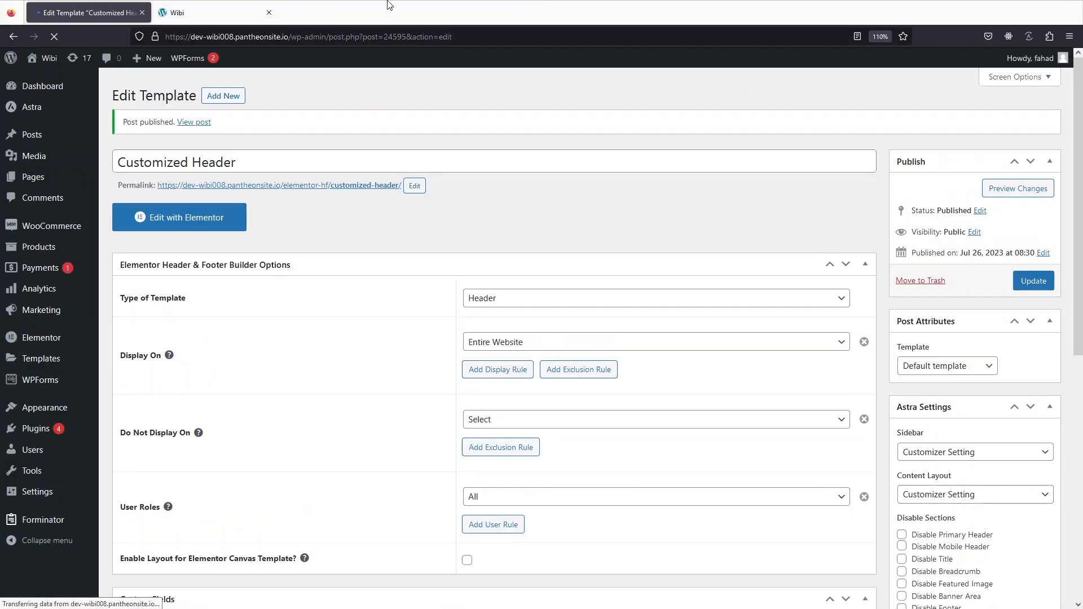
Step: Reload the live homepage to check its header area, then return to the Customized Header template
left_click(195, 8)
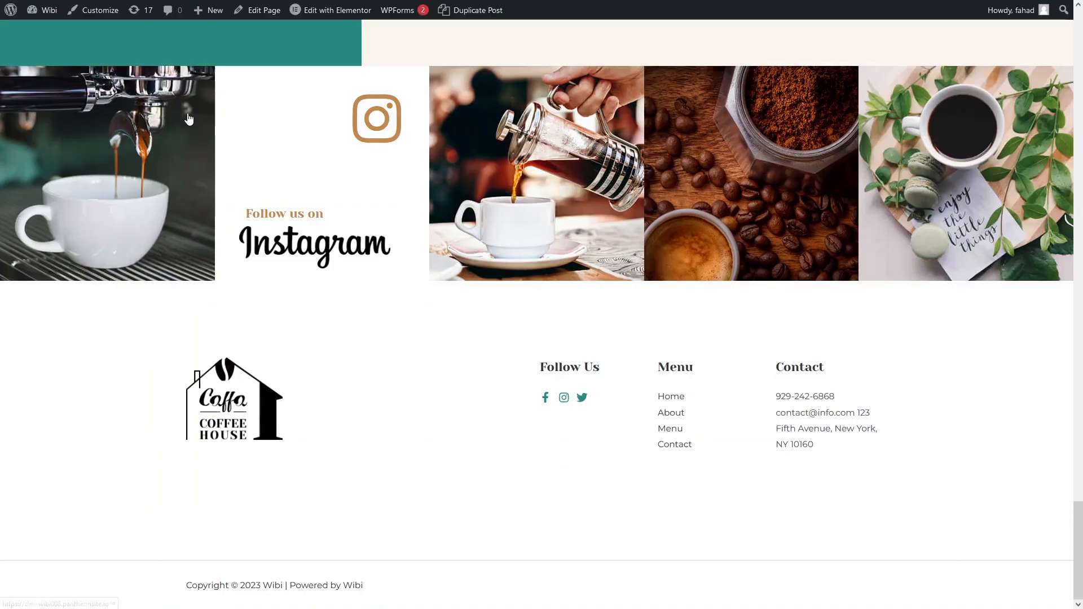
scroll(190, 117, "up", 5)
scroll(190, 118, "up", 10)
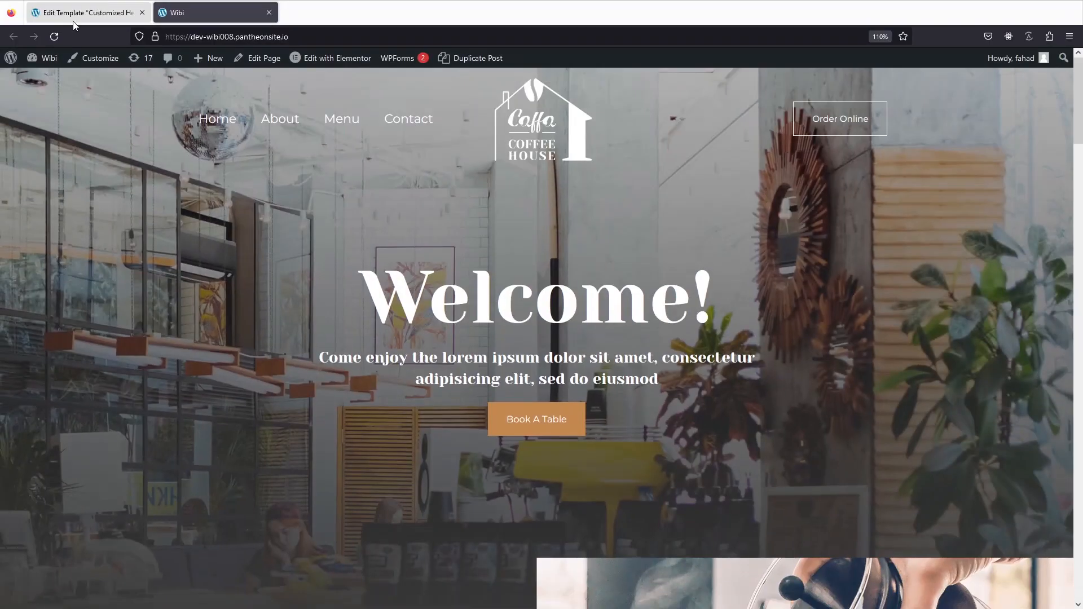
left_click(55, 36)
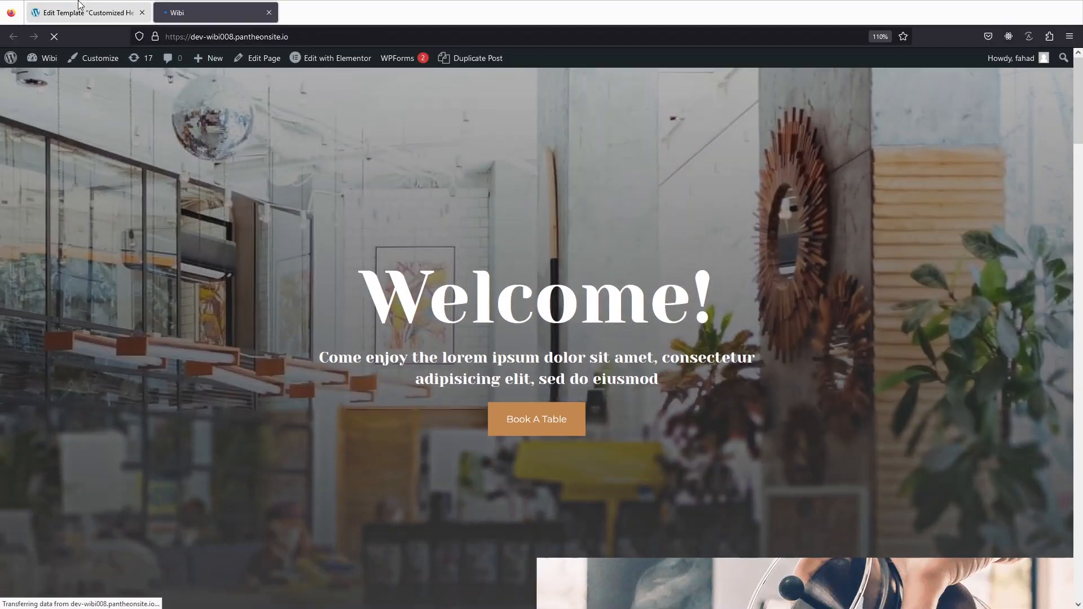
left_click(105, 4)
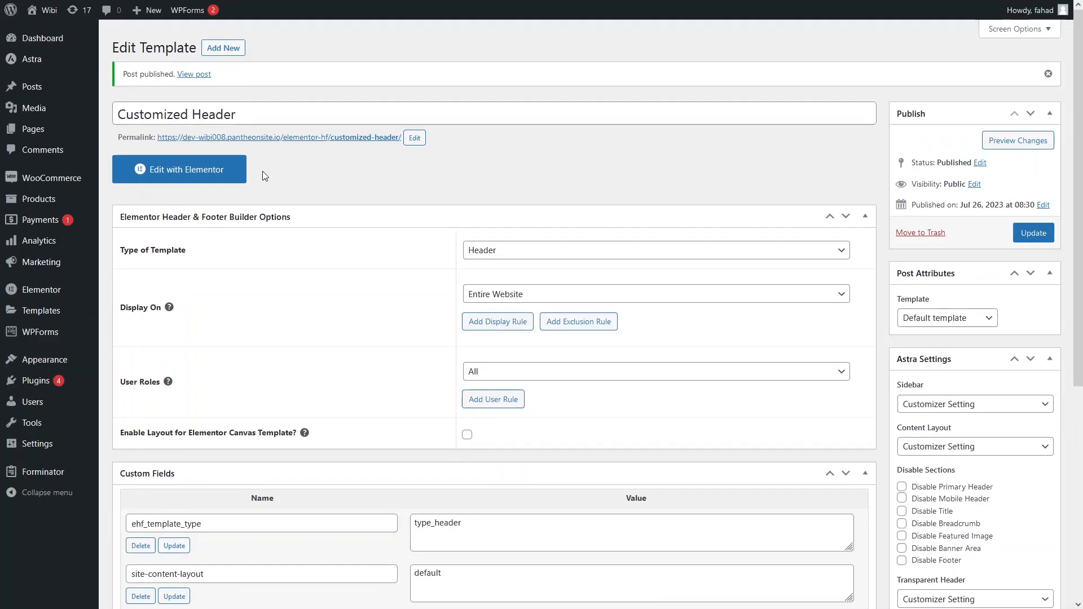
Step: Open the template in the Elementor editor and add a section of three equal columns with vertical alignment set to Middle
left_click(210, 180)
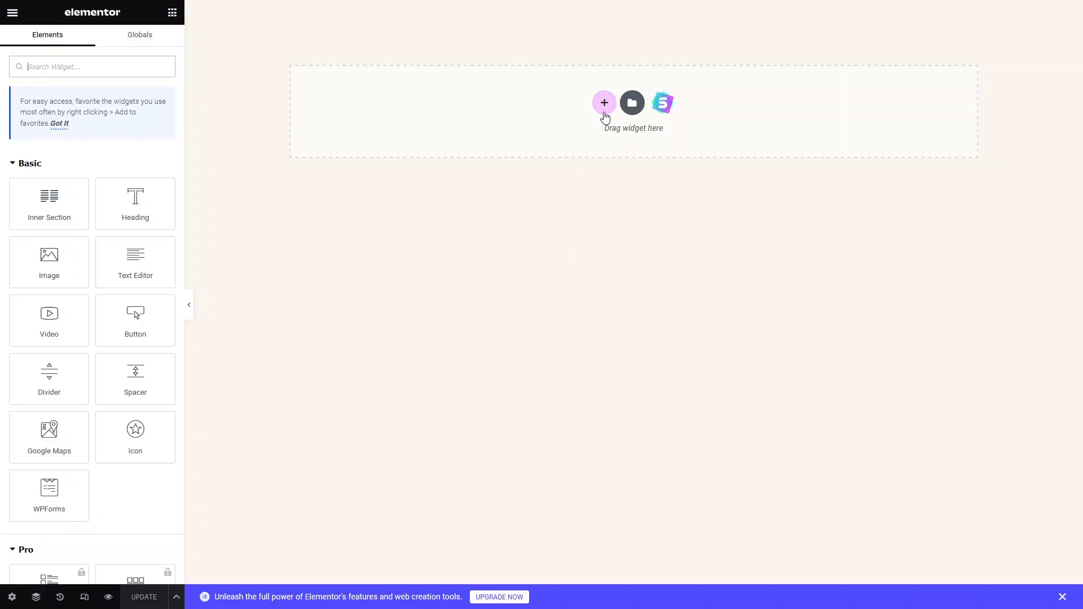
left_click(605, 115)
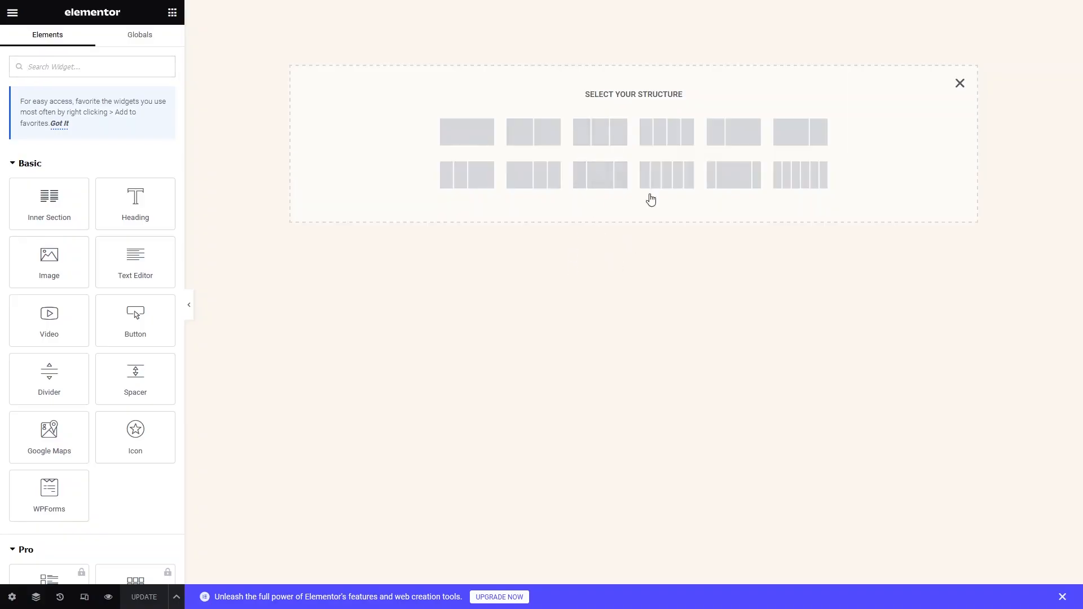
left_click(616, 141)
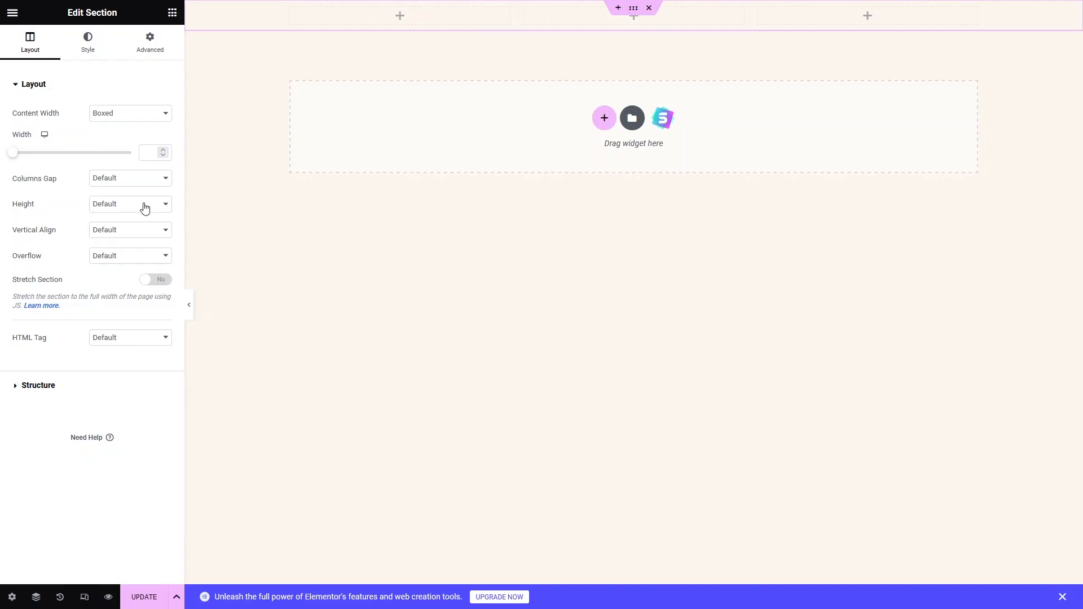
left_click(137, 233)
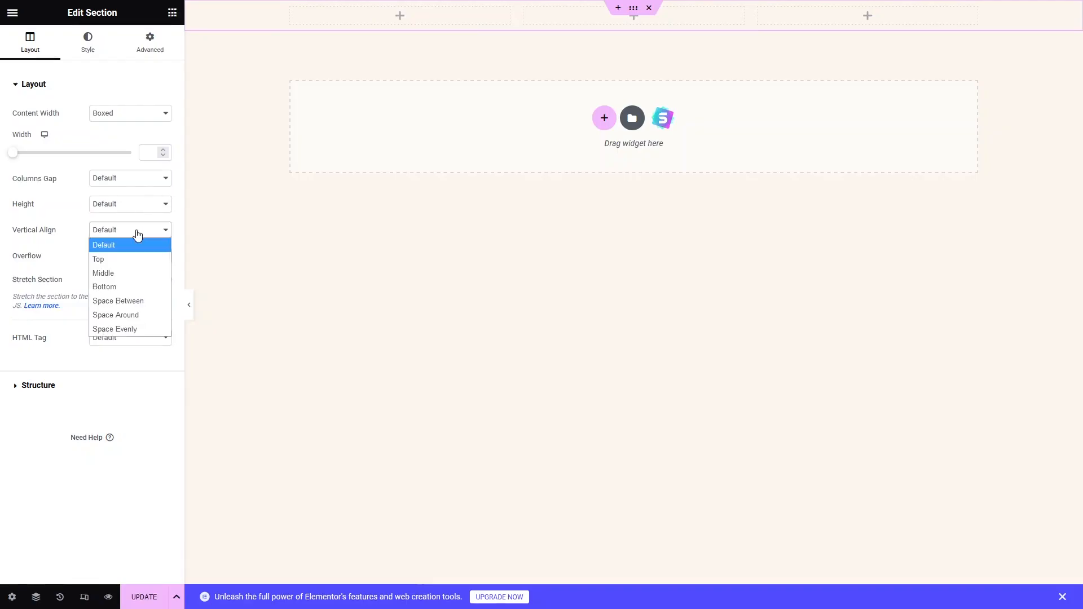
left_click(121, 275)
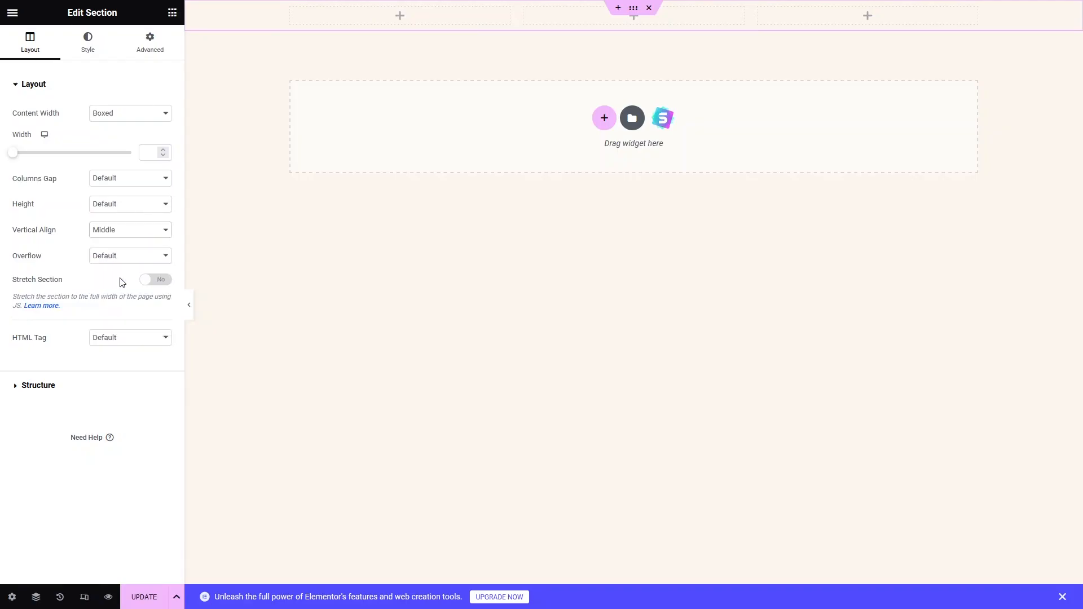
Step: Add an Image widget to the first column using the white Caffa logo logo-retina-001-free-img.png from the media library
left_click(372, 25)
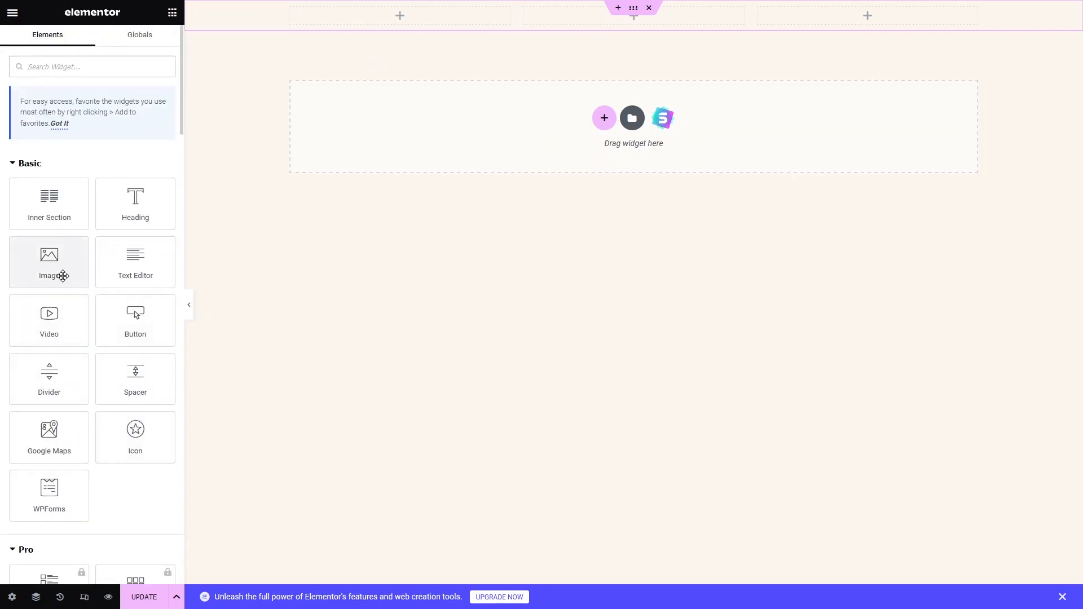
left_click(60, 275)
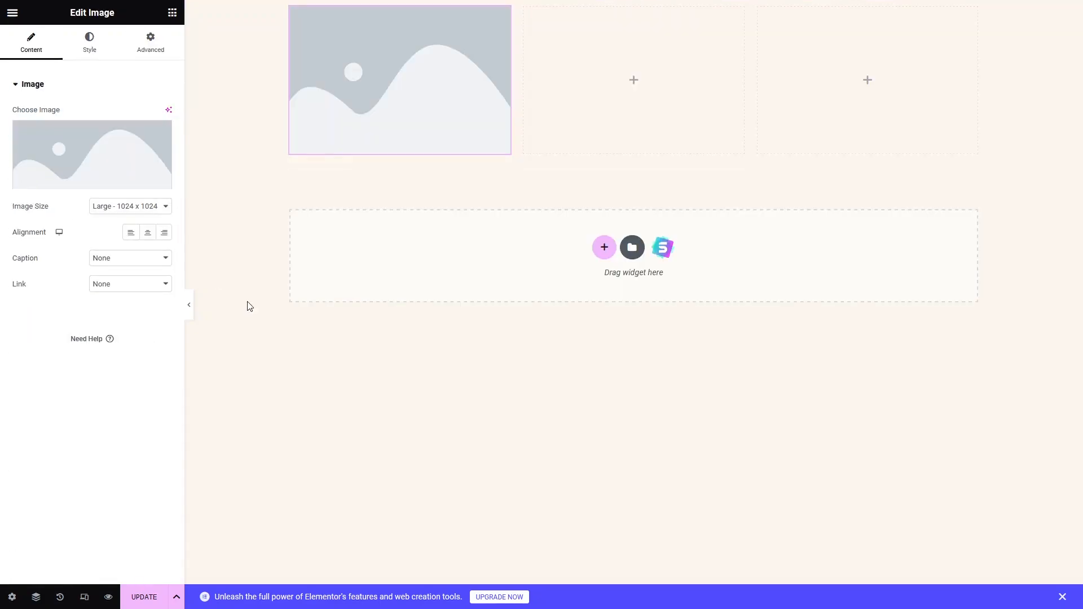
left_click(115, 148)
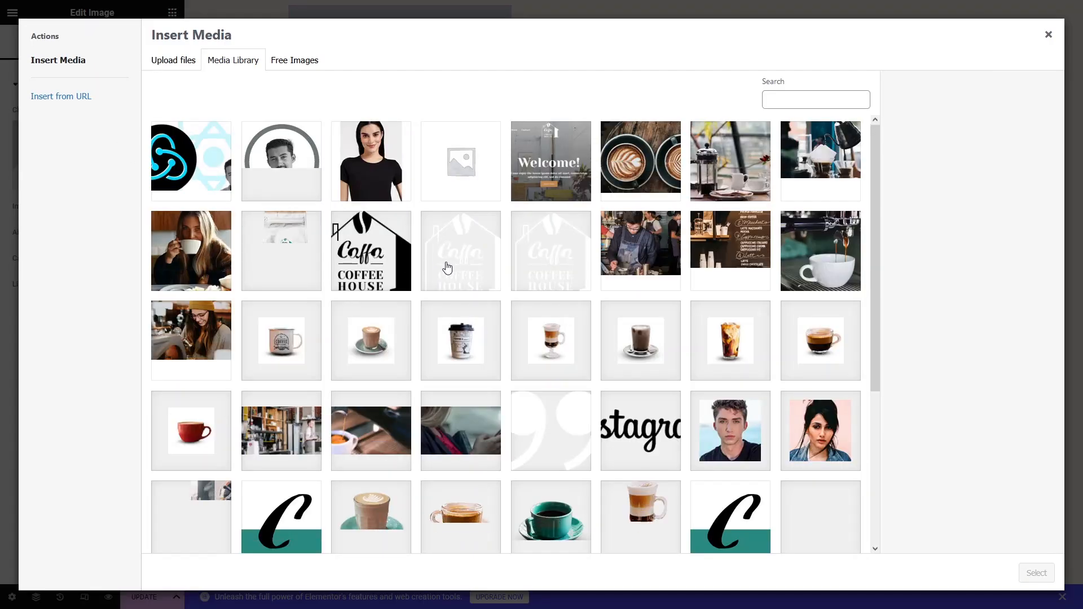
left_click(459, 266)
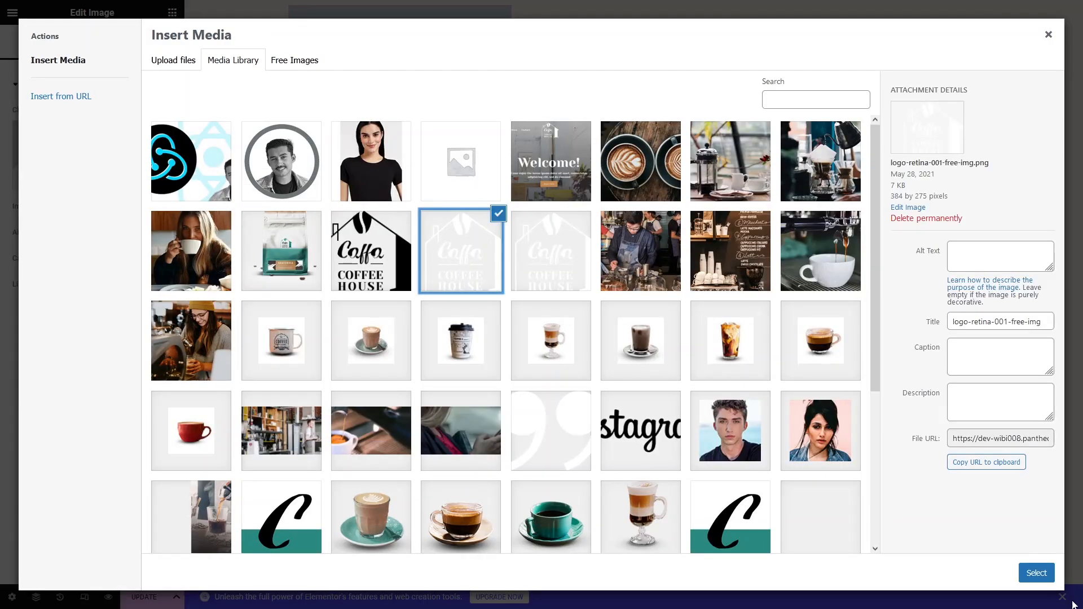
left_click(1036, 573)
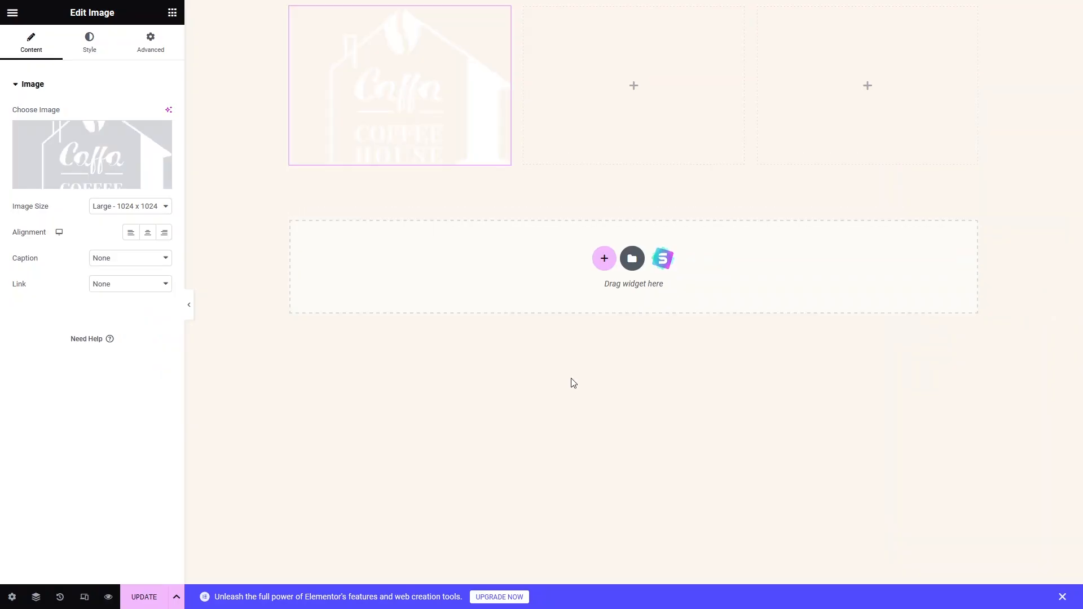
Step: Give the three-column header section a classic solid background in black, #000000
mouse_move(626, 39)
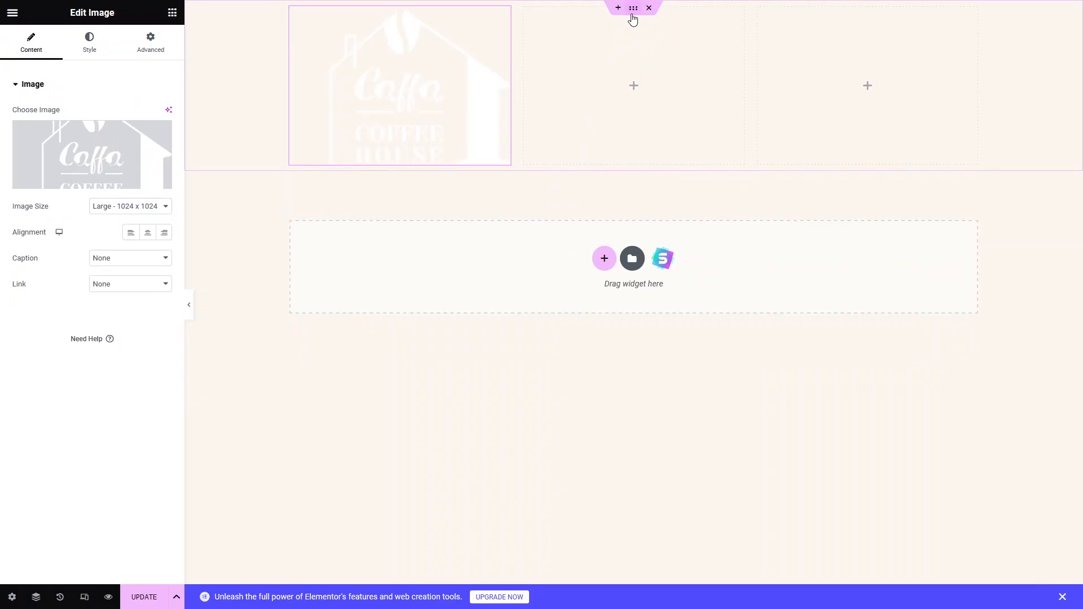
left_click(631, 14)
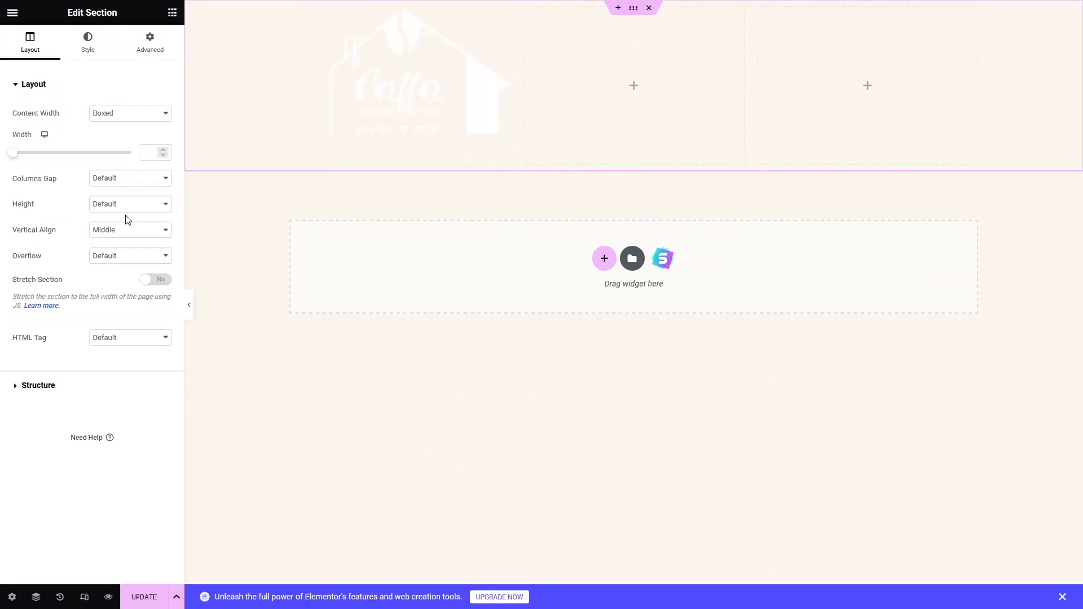
left_click(88, 40)
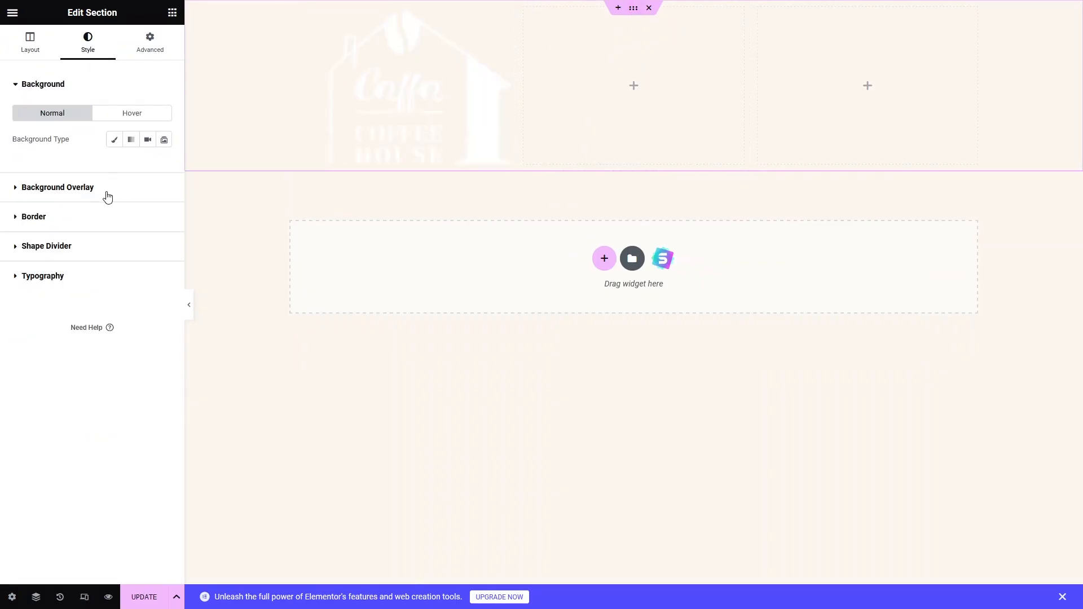
left_click(115, 141)
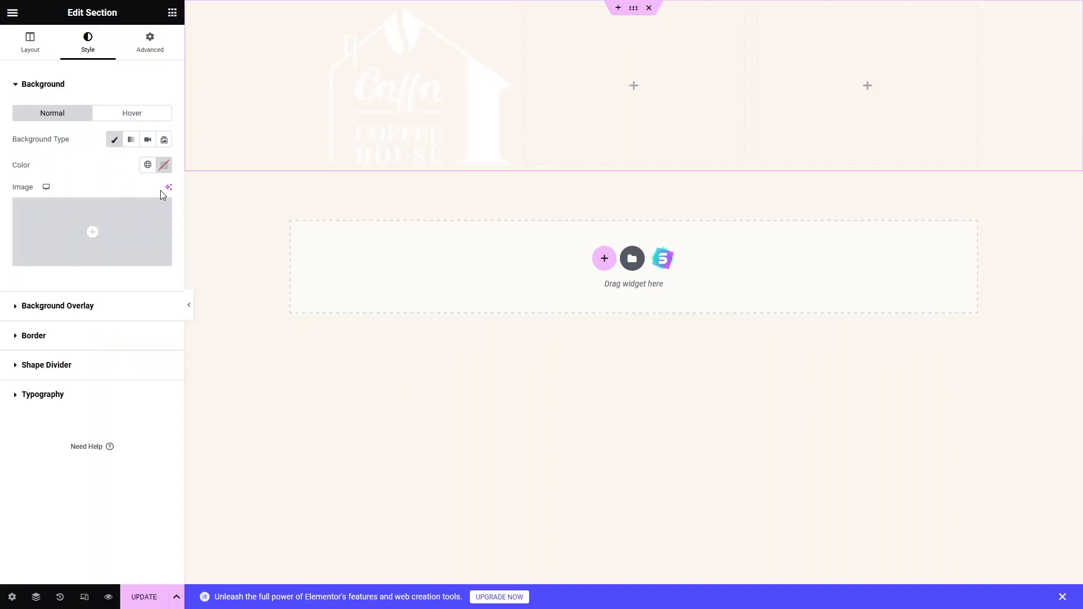
left_click(147, 164)
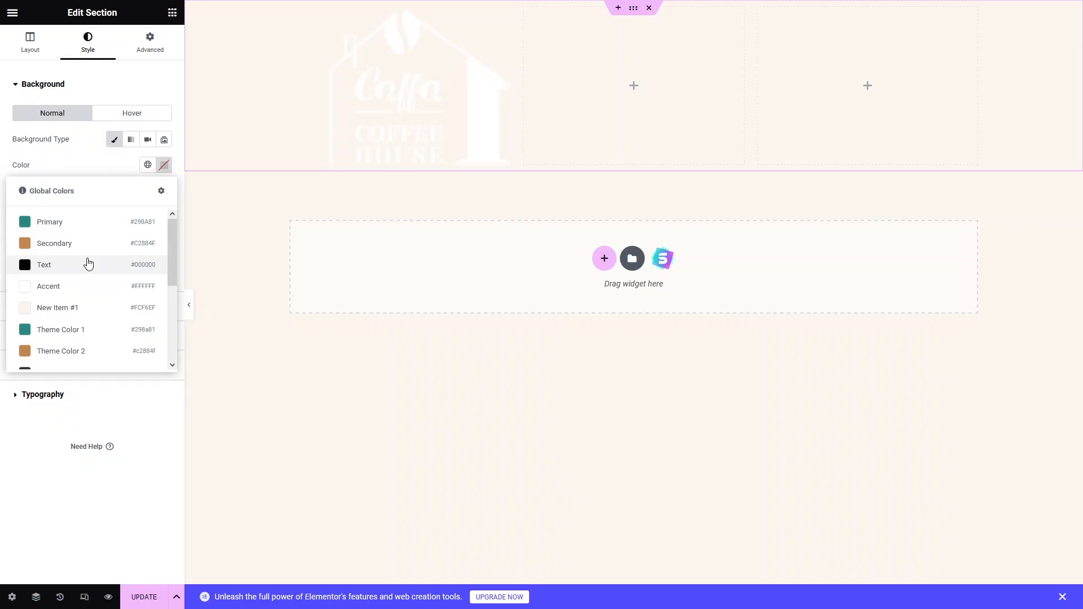
left_click(163, 166)
left_click_drag(135, 239, 98, 310)
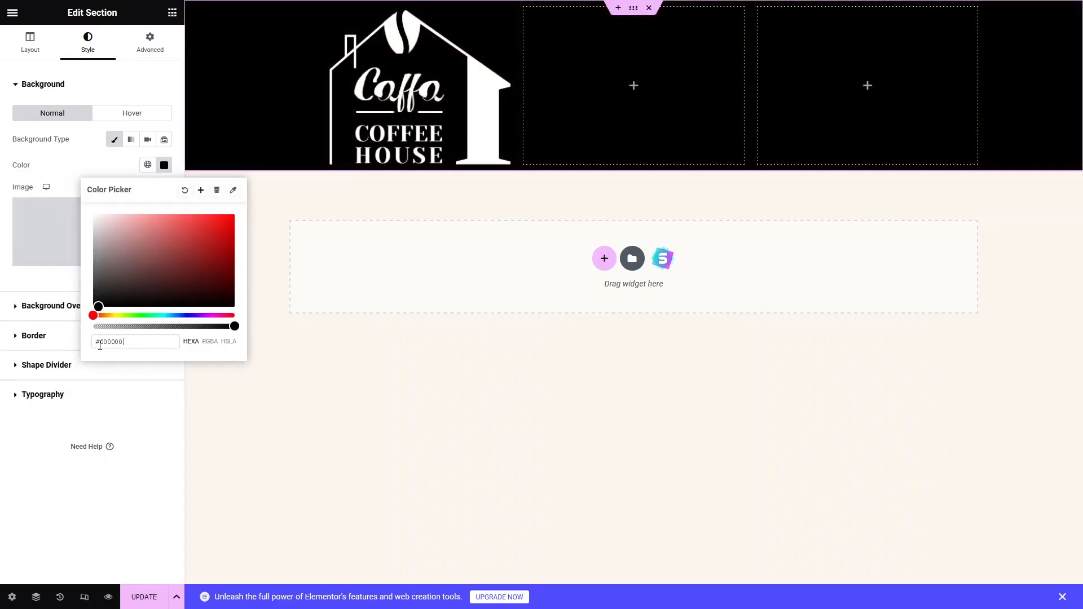
left_click(64, 340)
left_click(336, 401)
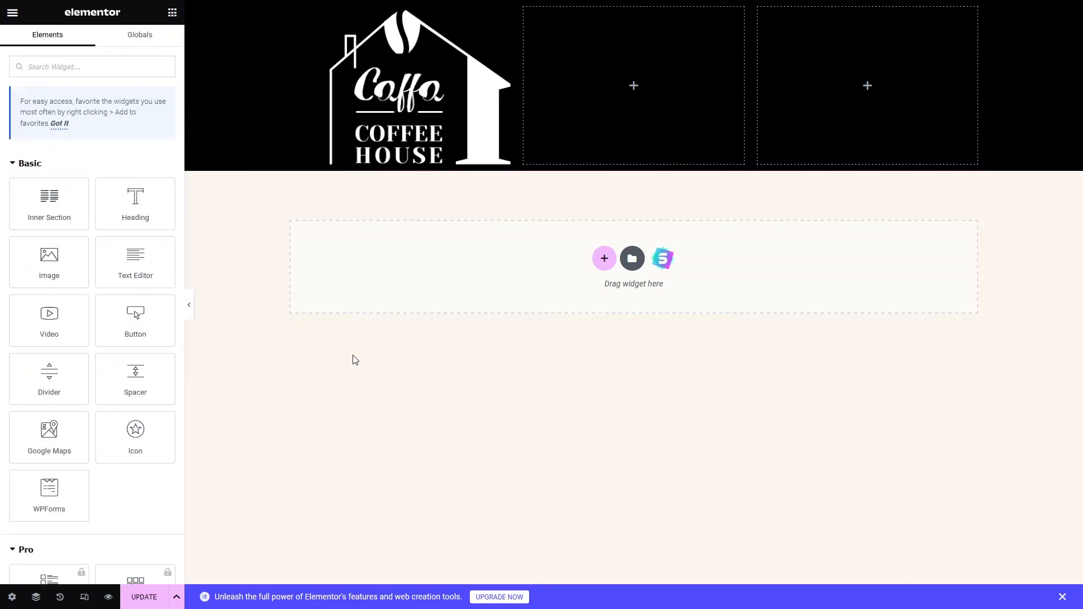
Step: Resize the logo image to a custom size of 100 x 100 and apply it
left_click(372, 113)
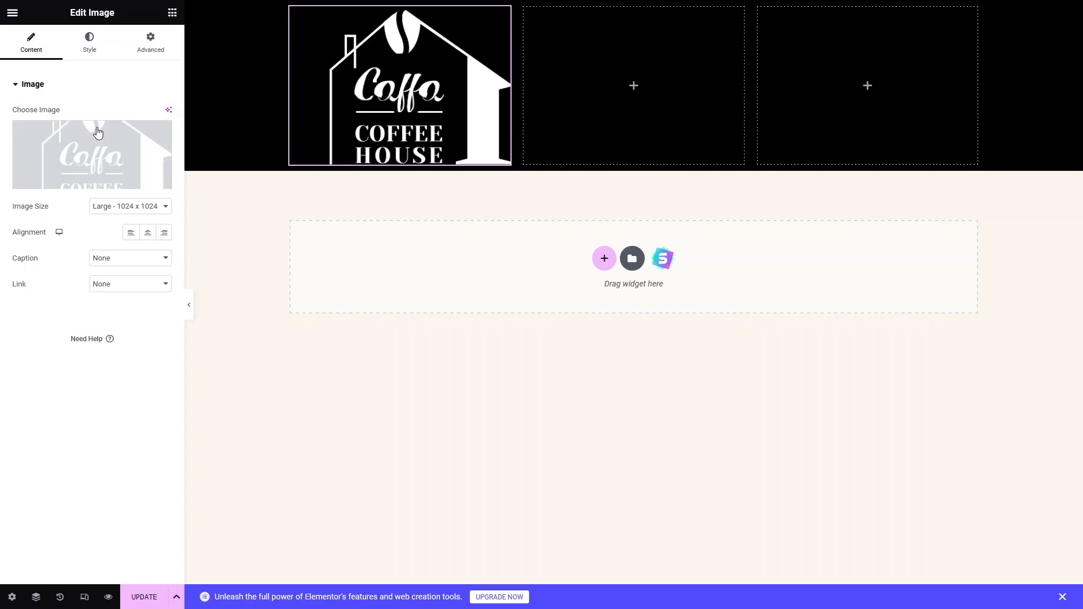
left_click(142, 209)
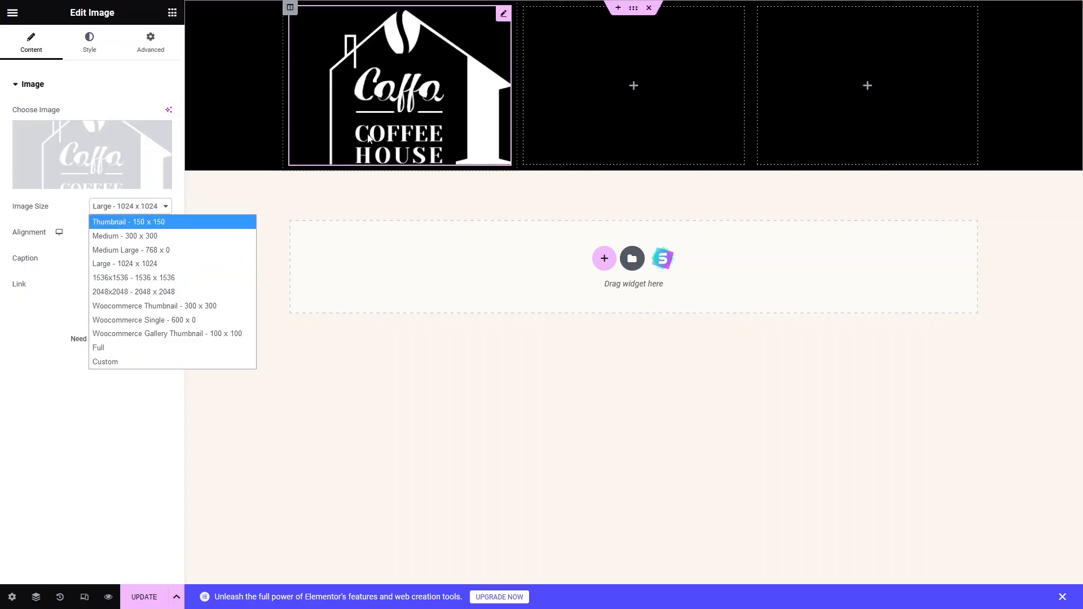
left_click(129, 363)
left_click(33, 271)
type("1")
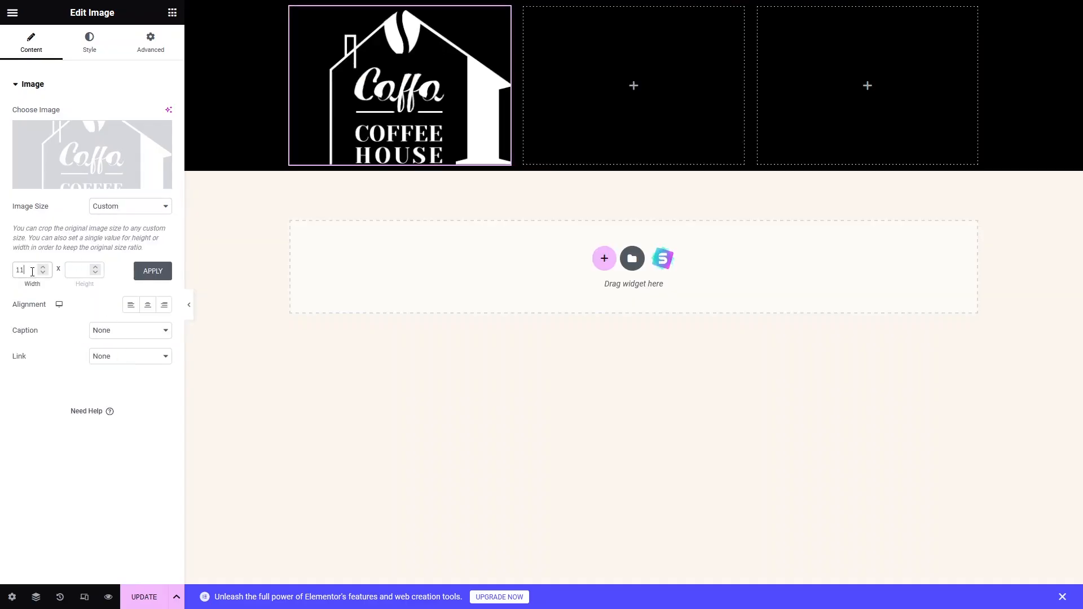
type("00")
key("Tab")
type("100")
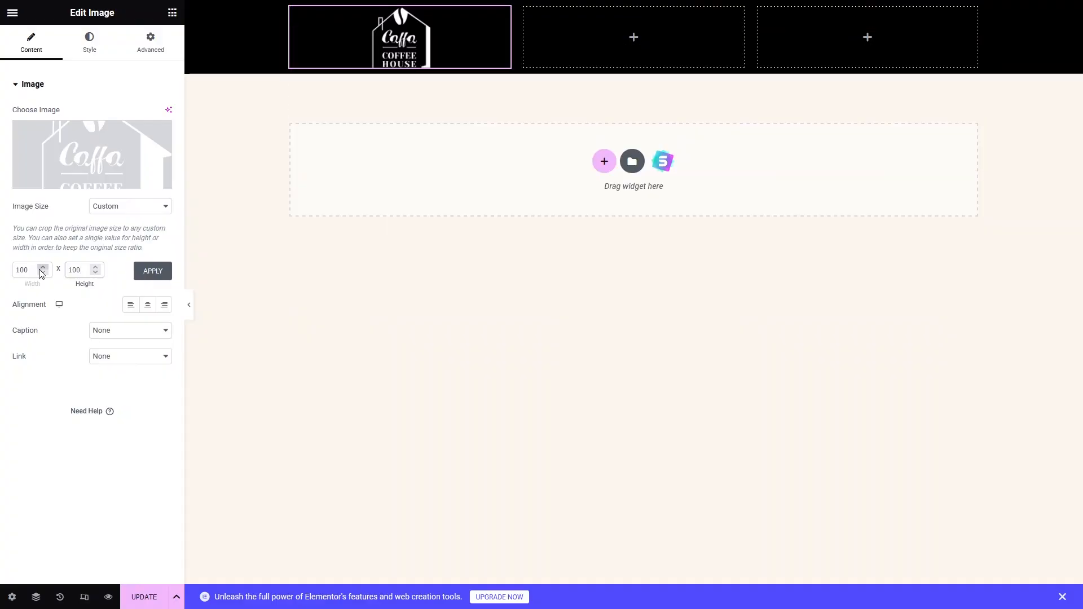
left_click(146, 271)
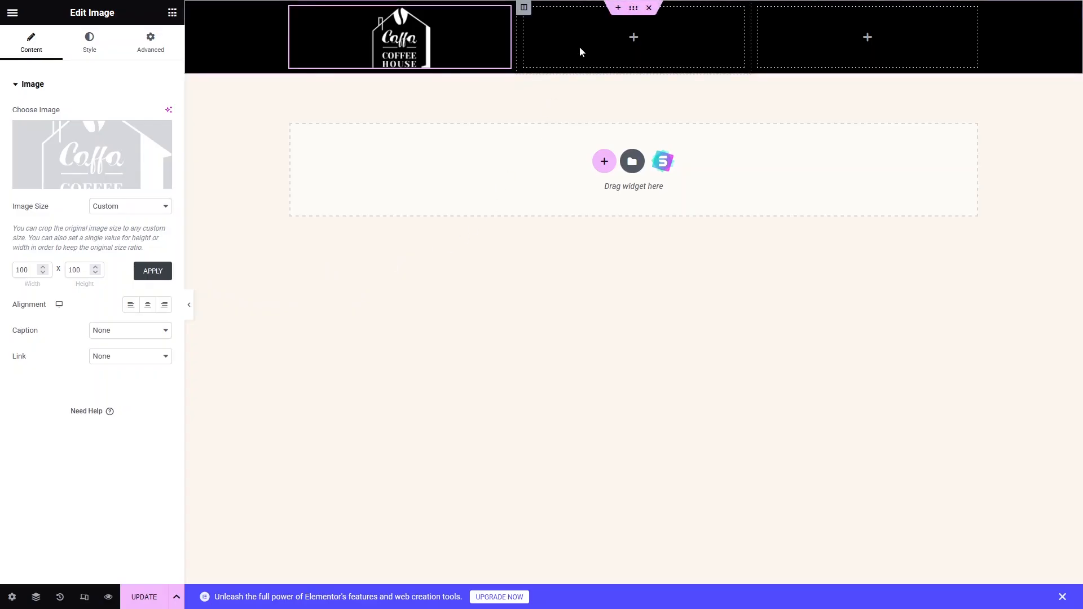
Step: Add the HFB Navigation Menu widget to the middle column, using the menu named Menu
left_click(603, 45)
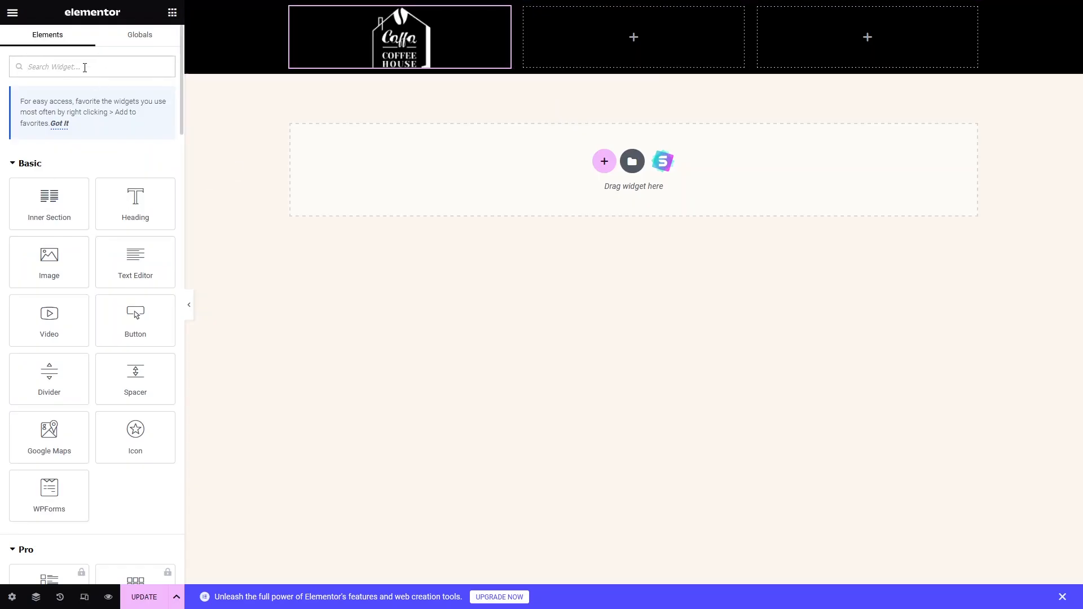
left_click(85, 67)
type("na")
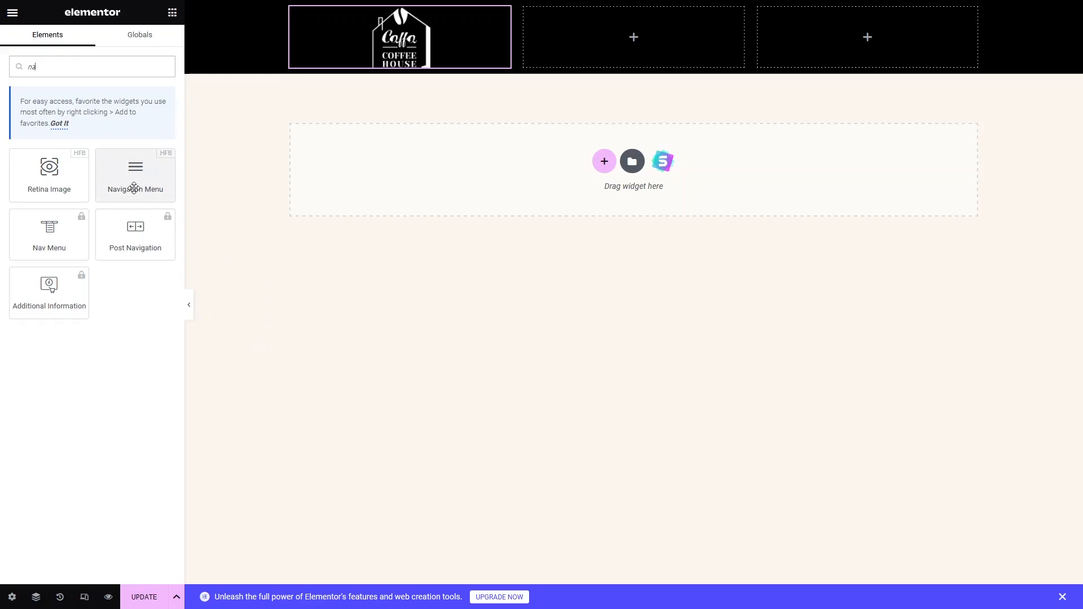
left_click_drag(134, 188, 592, 63)
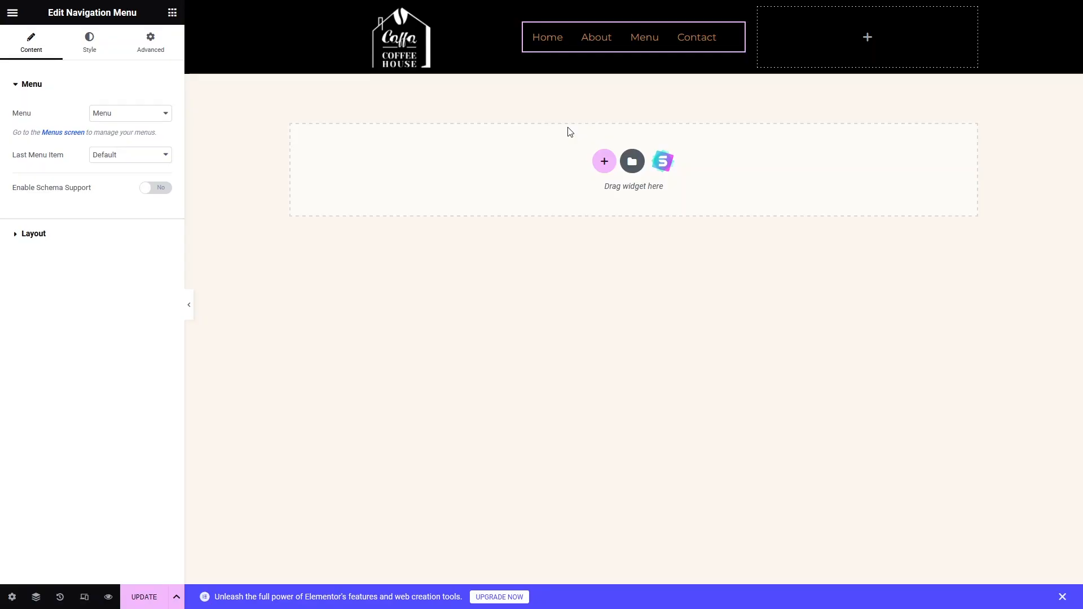
left_click(142, 115)
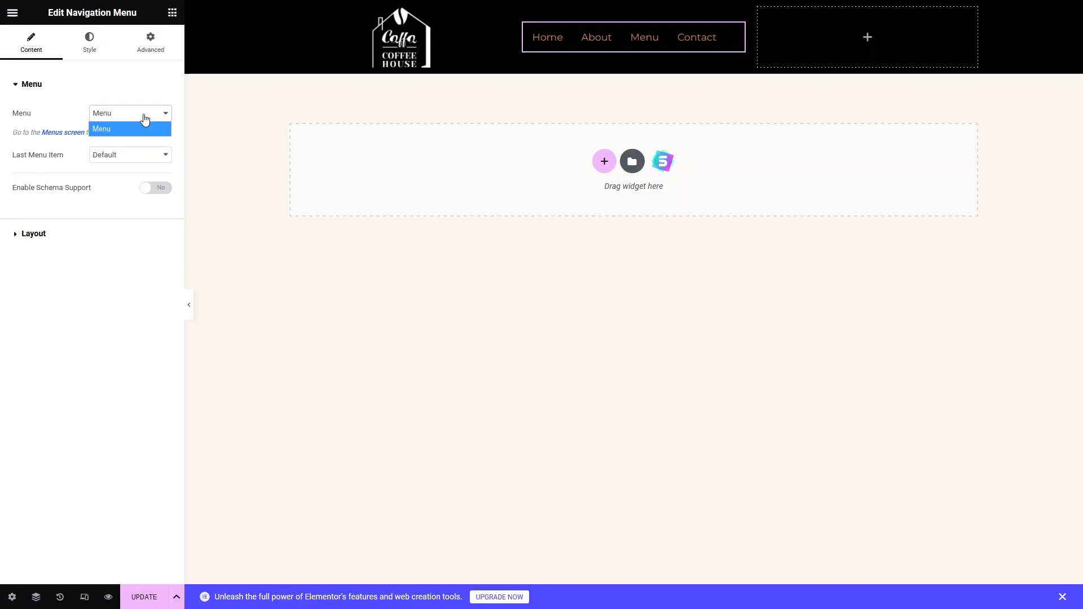
left_click(181, 138)
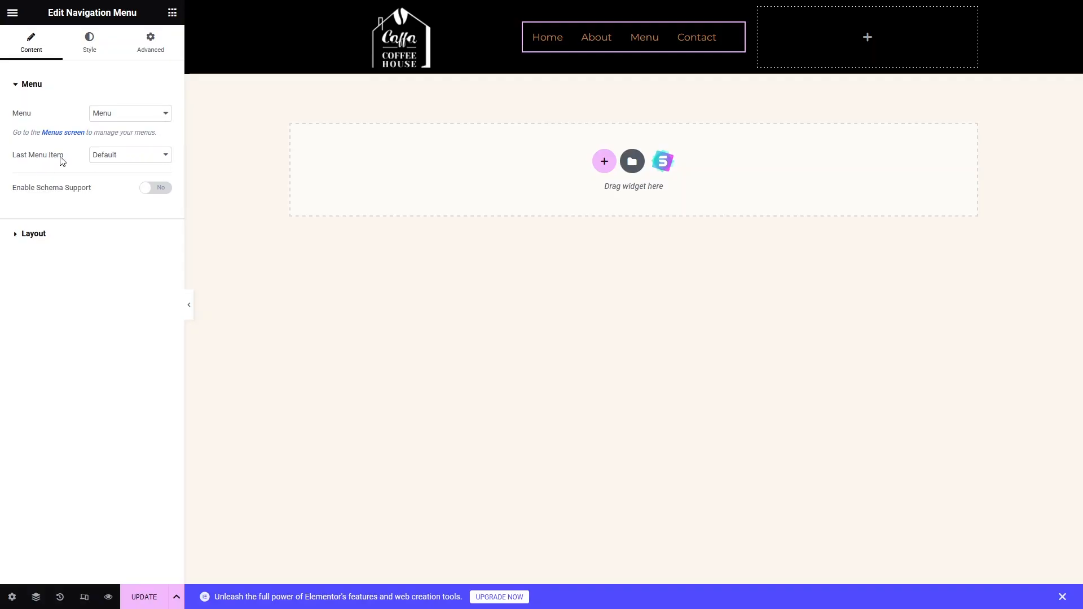
Step: Try the Button style for the navigation menu's last item and restore it to Default
left_click(134, 160)
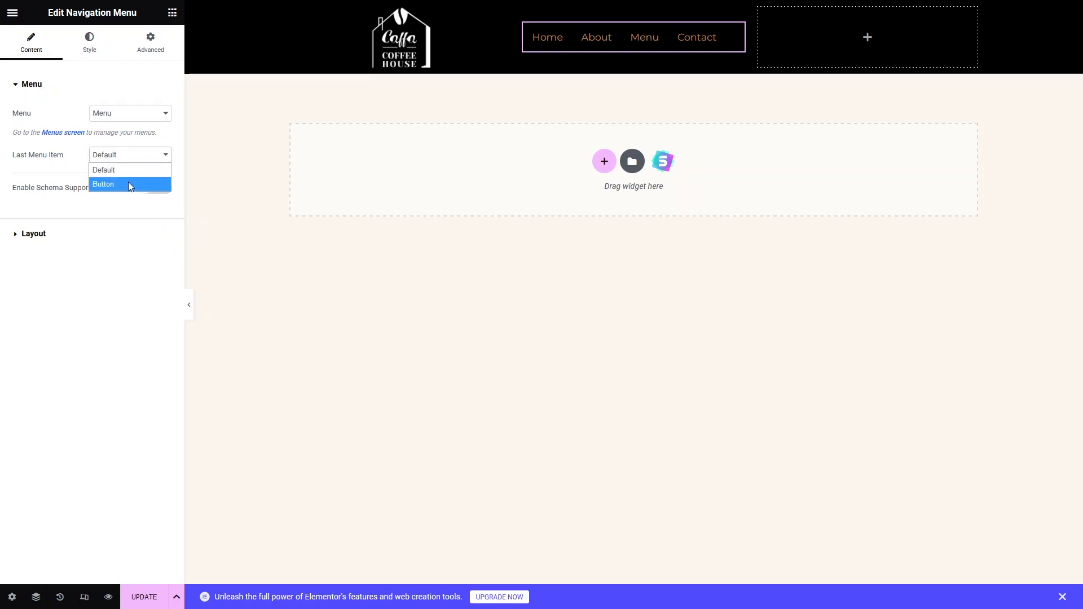
left_click(125, 184)
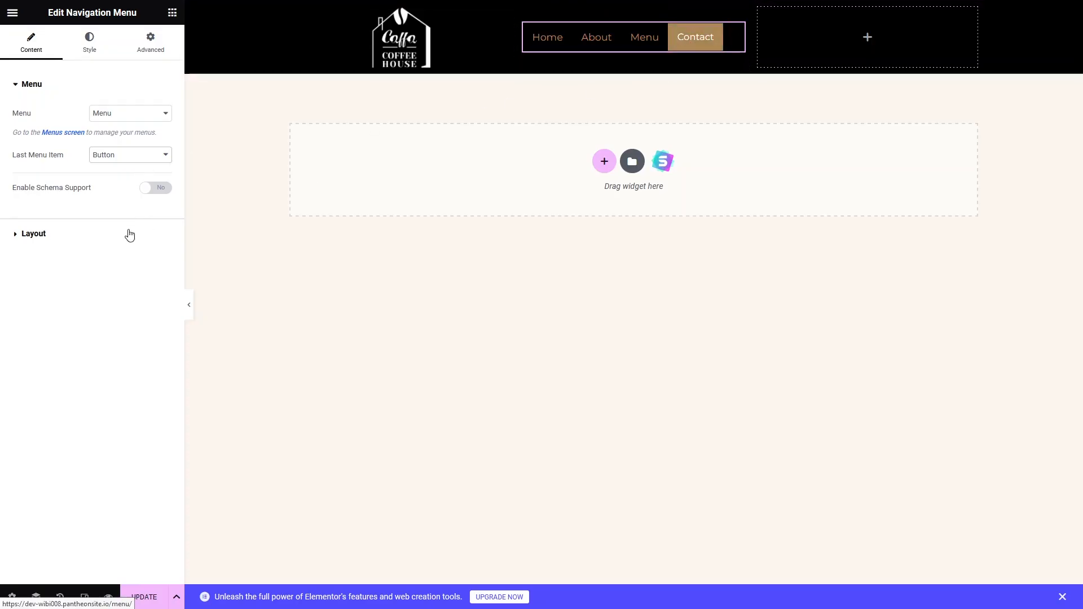
left_click(129, 156)
left_click(123, 168)
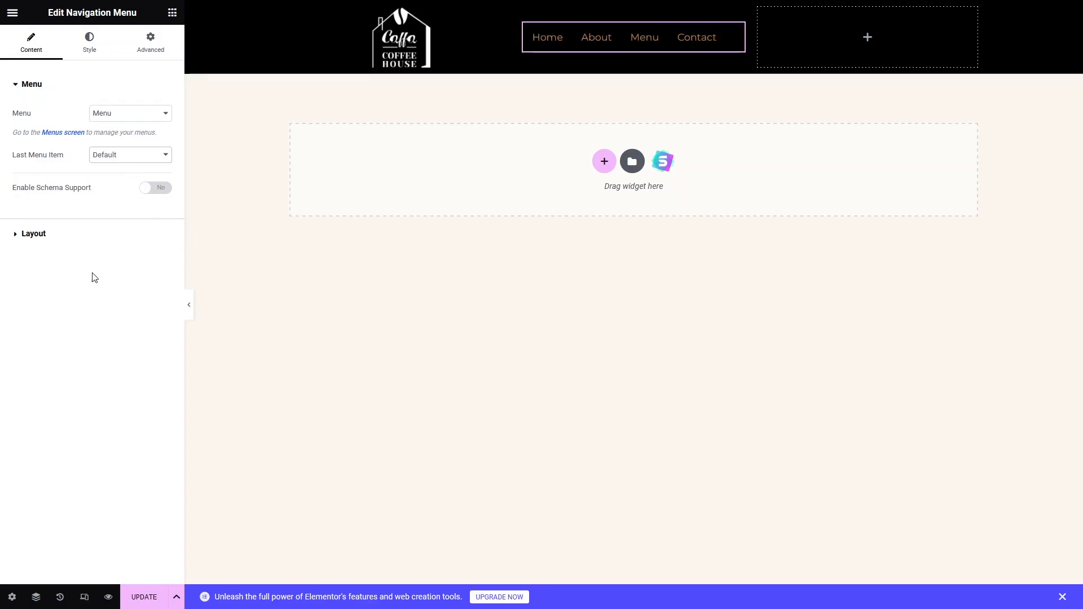
Step: Center the navigation menu and widen its column by narrowing the logo column and the empty third column
left_click(33, 235)
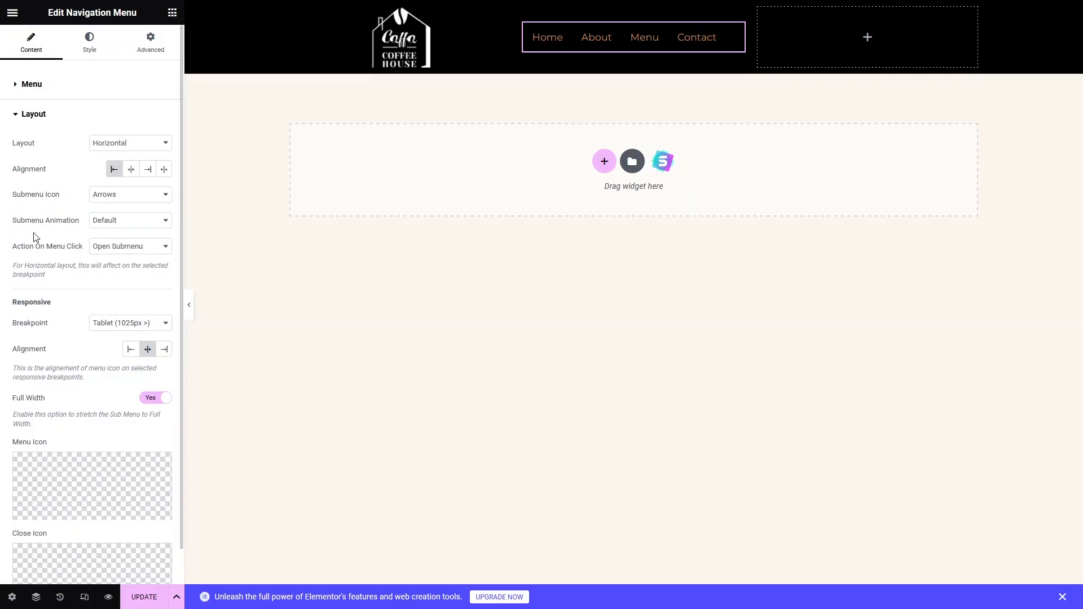
left_click(134, 177)
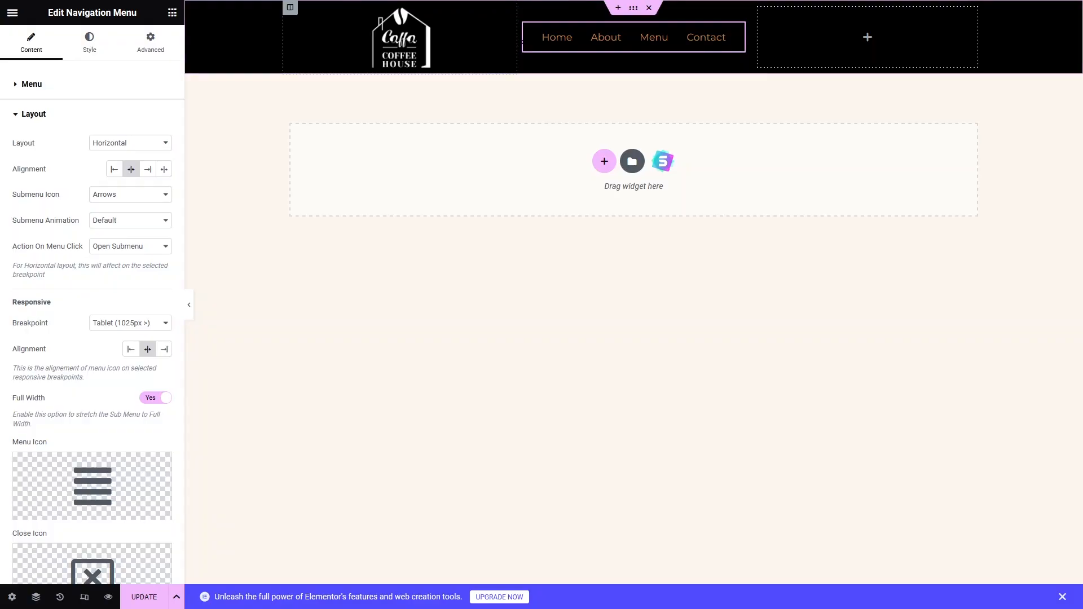
left_click_drag(517, 37, 401, 49)
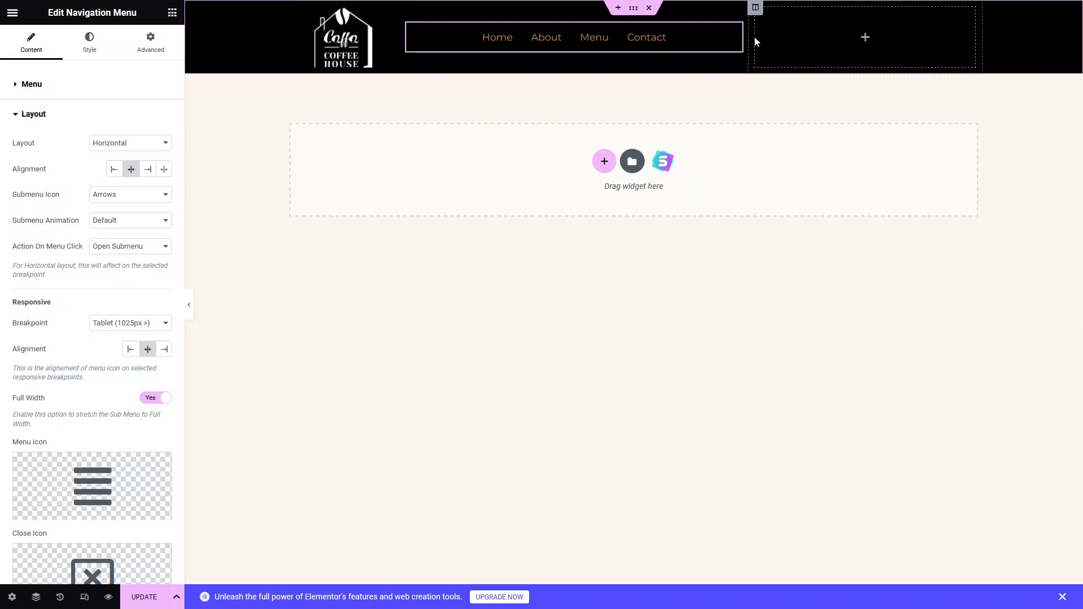
left_click_drag(754, 36, 879, 42)
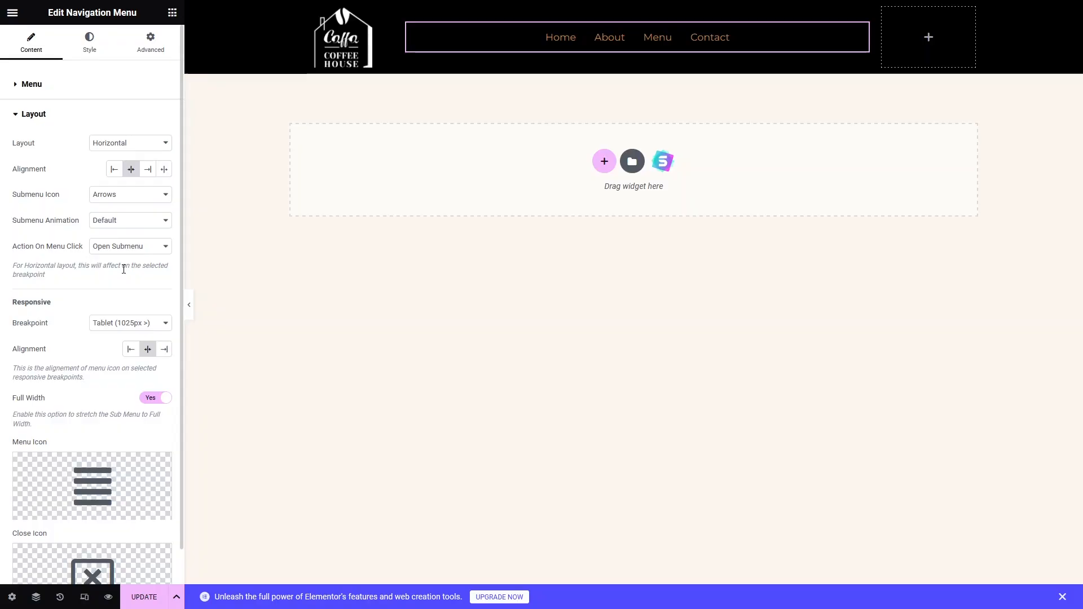
Step: Set the navigation menu's link hover effect to Underline and open the global colors for the hover effect color
scroll(125, 274, "down", 1)
scroll(123, 273, "up", 1)
left_click(88, 43)
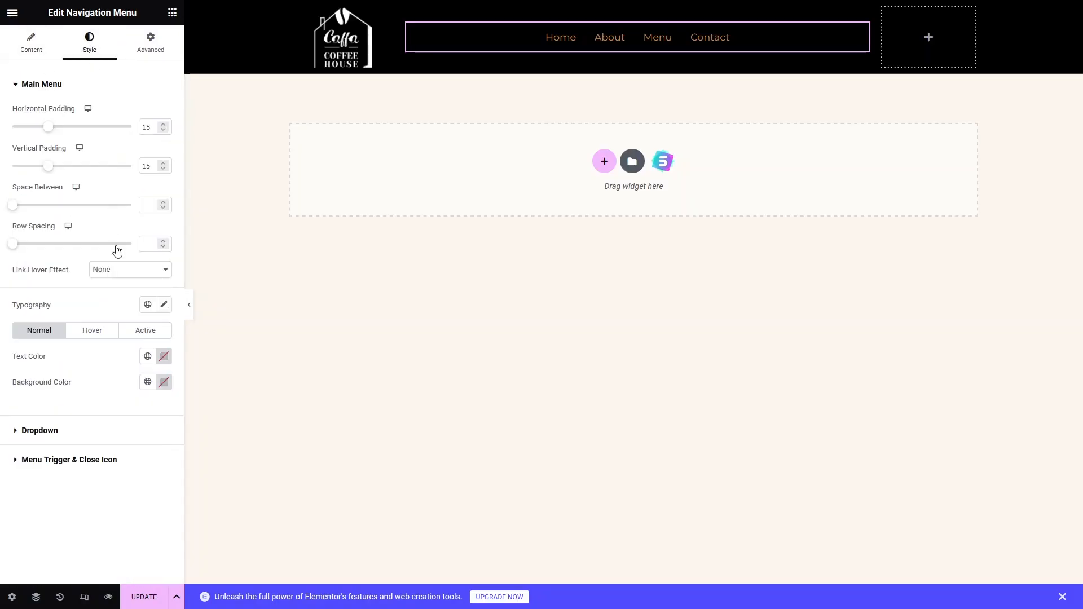
left_click(129, 286)
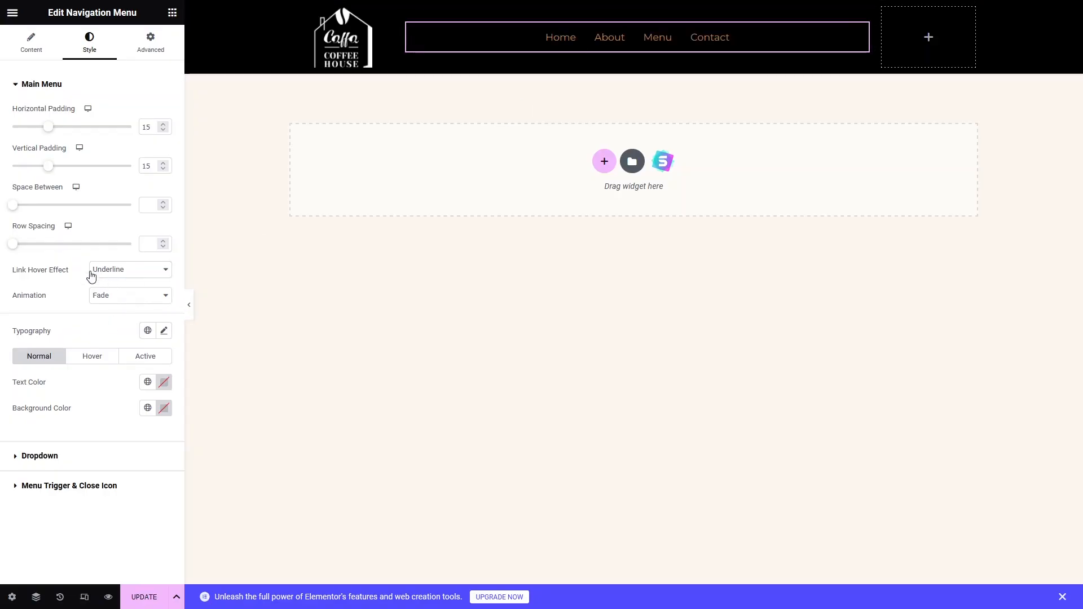
left_click(90, 356)
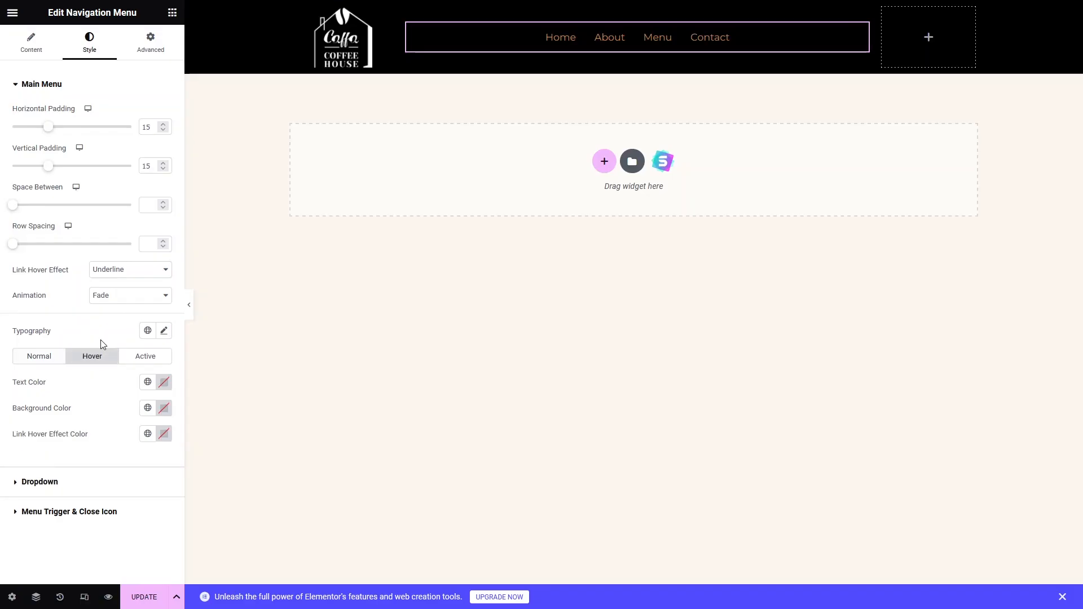
left_click(148, 434)
left_click(471, 146)
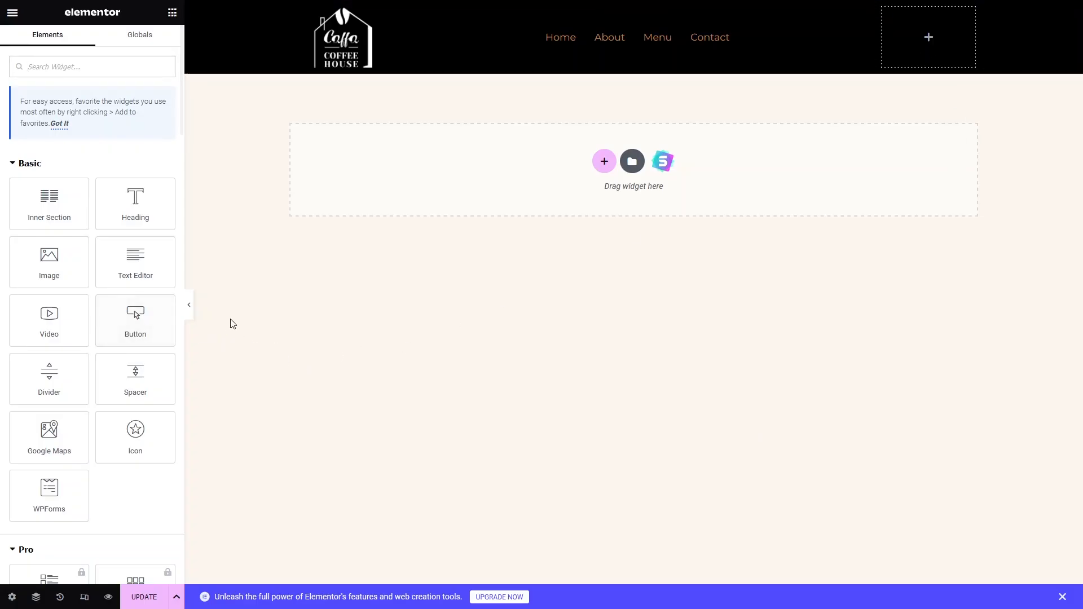
Step: Add a Button widget to the empty third column and set its alignment to Right
left_click_drag(126, 326, 931, 39)
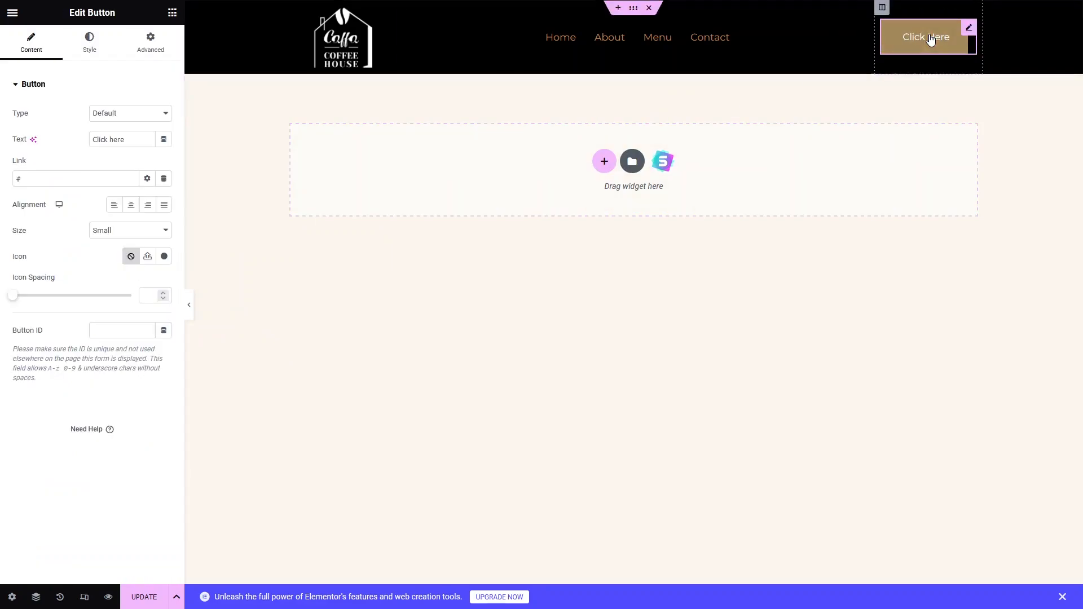
left_click(136, 210)
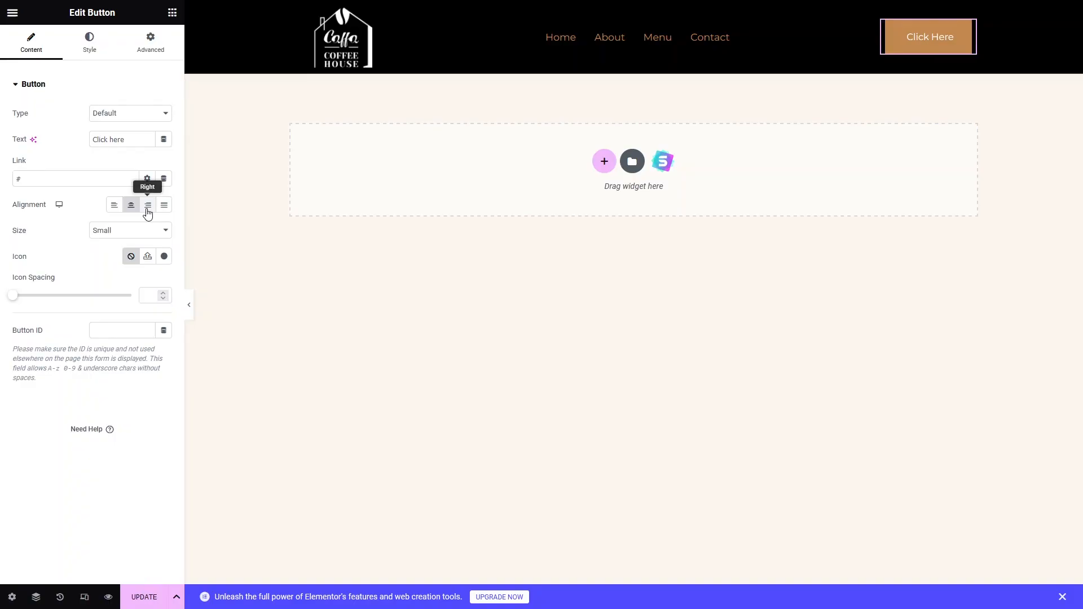
left_click(148, 206)
Step: Replace the header button's text with "Book a table"
left_click(121, 142)
key("ctrl+a")
key("BackSpace")
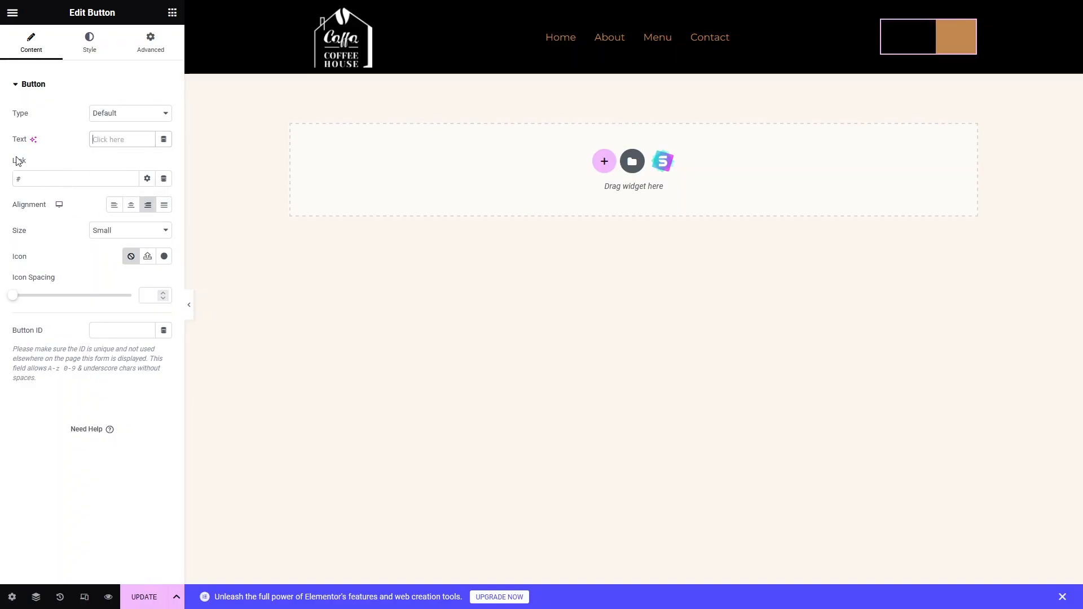
type("Bo")
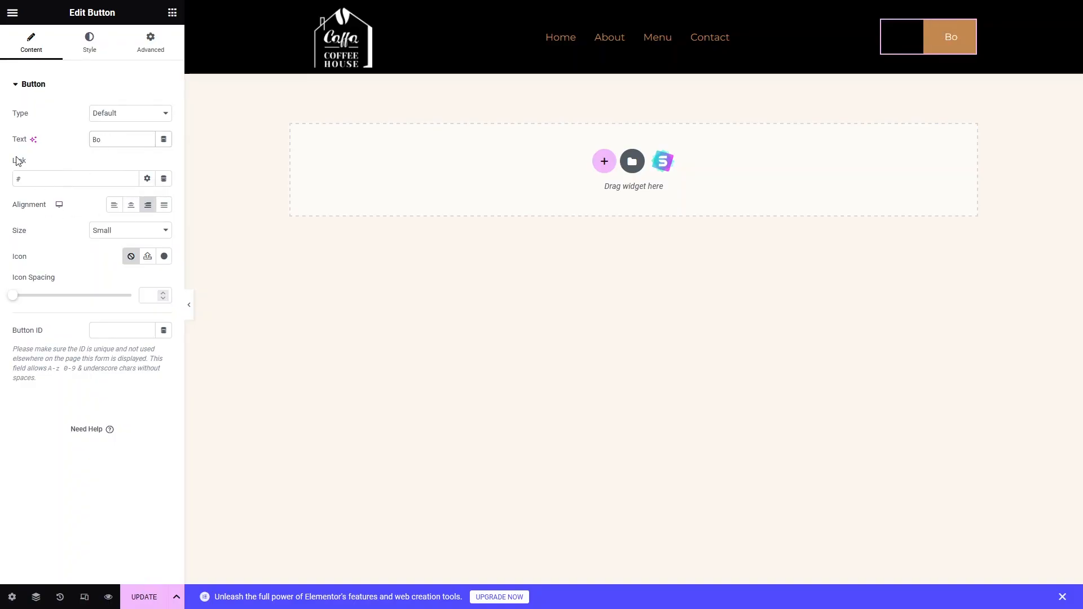
type("ok a table")
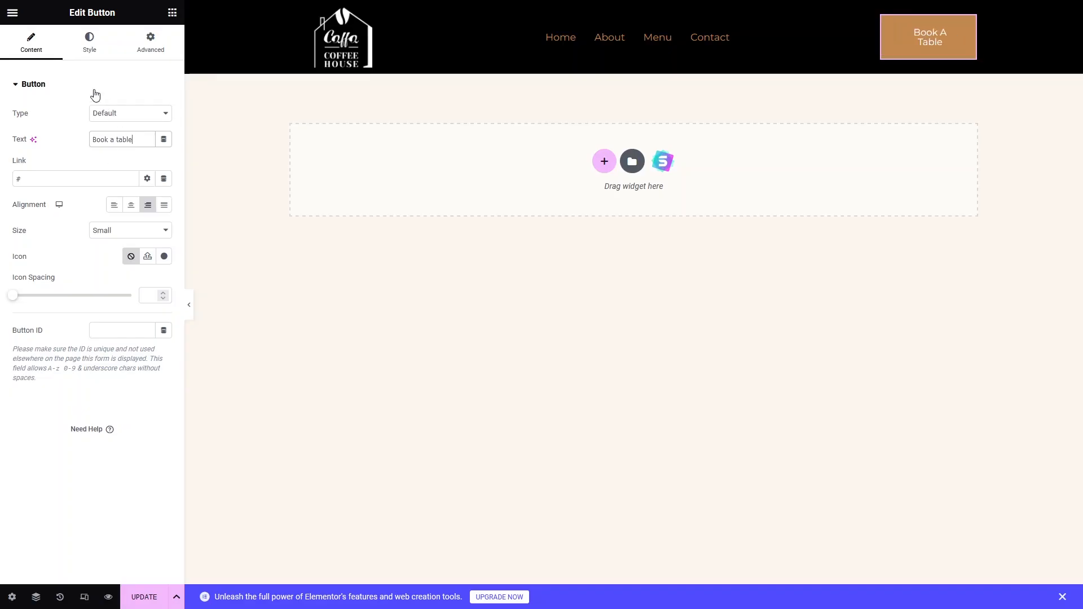
Step: Try the Extra Large size on the Book a table button and return it to Small
left_click(130, 230)
left_click(127, 288)
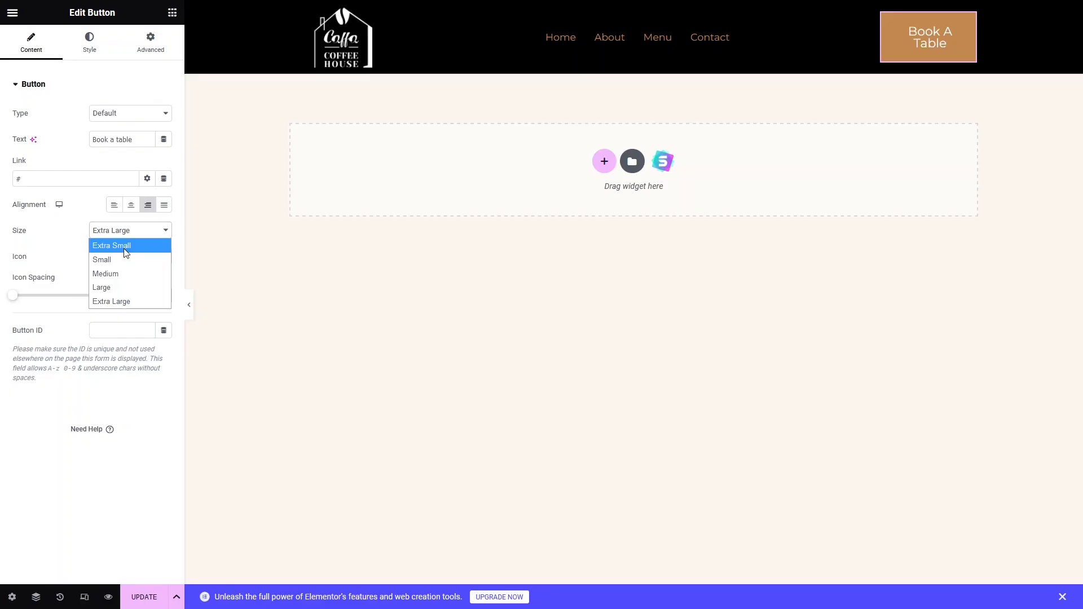
left_click(126, 260)
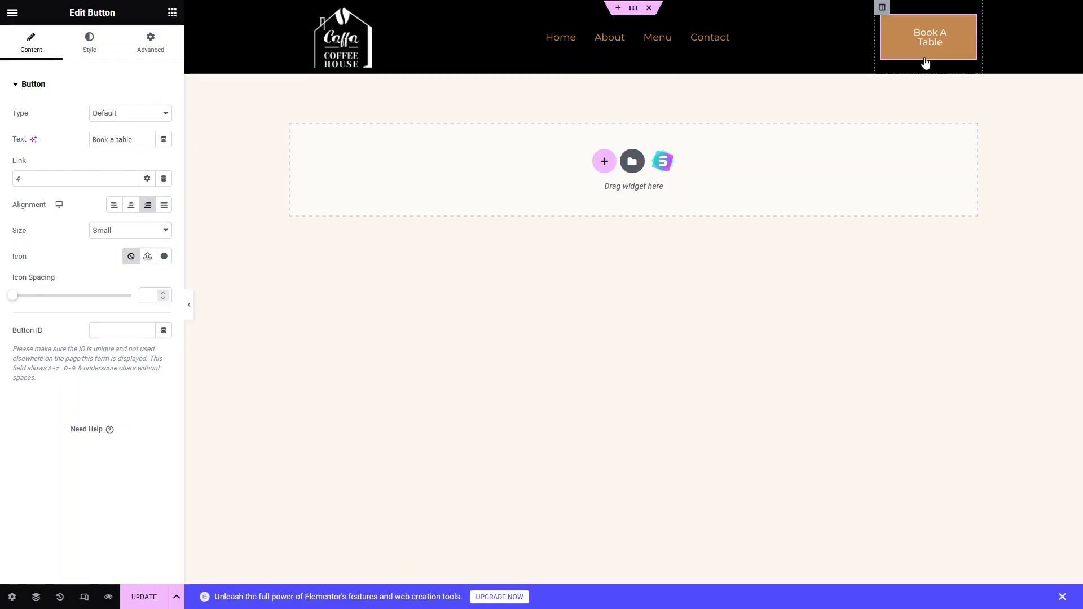
Step: Set the header button's typography size to 14 px, trying 10 px along the way
left_click(102, 50)
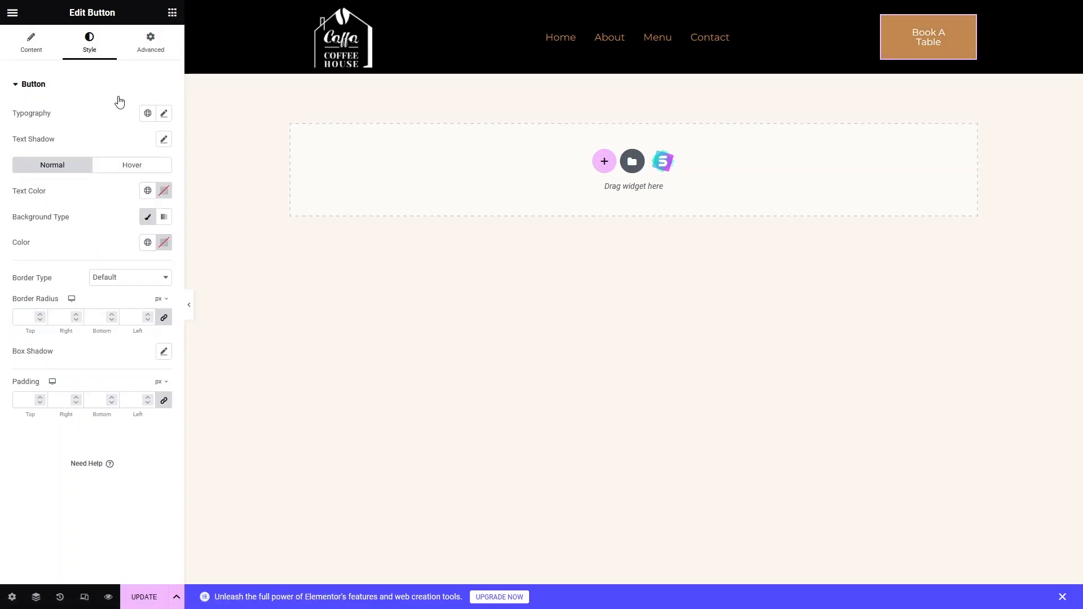
left_click(149, 115)
left_click(165, 114)
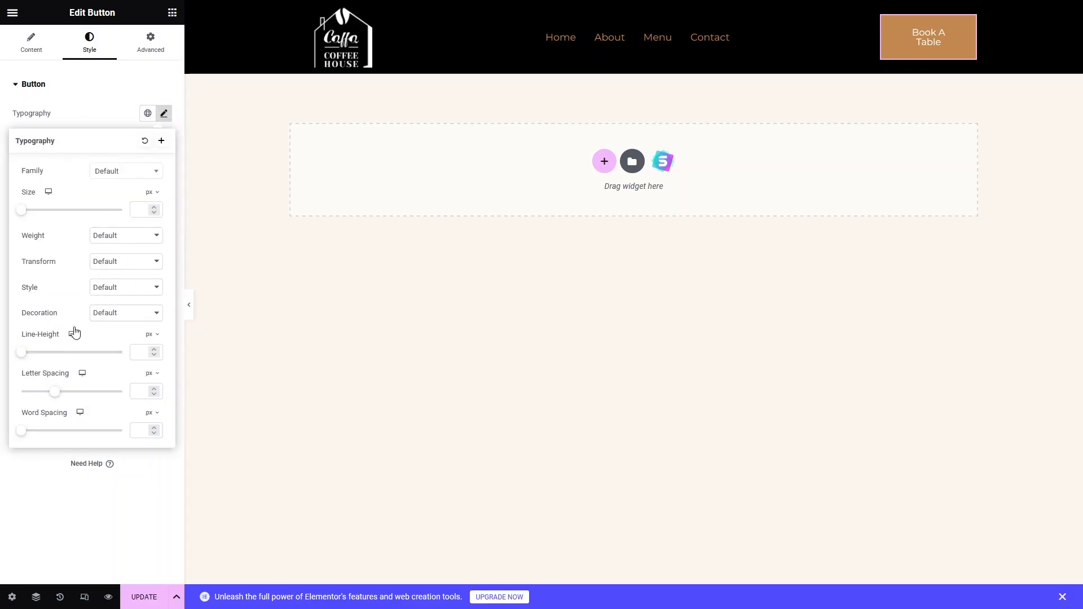
mouse_move(23, 211)
left_mouse_down()
mouse_move(83, 214)
mouse_move(28, 216)
left_mouse_up()
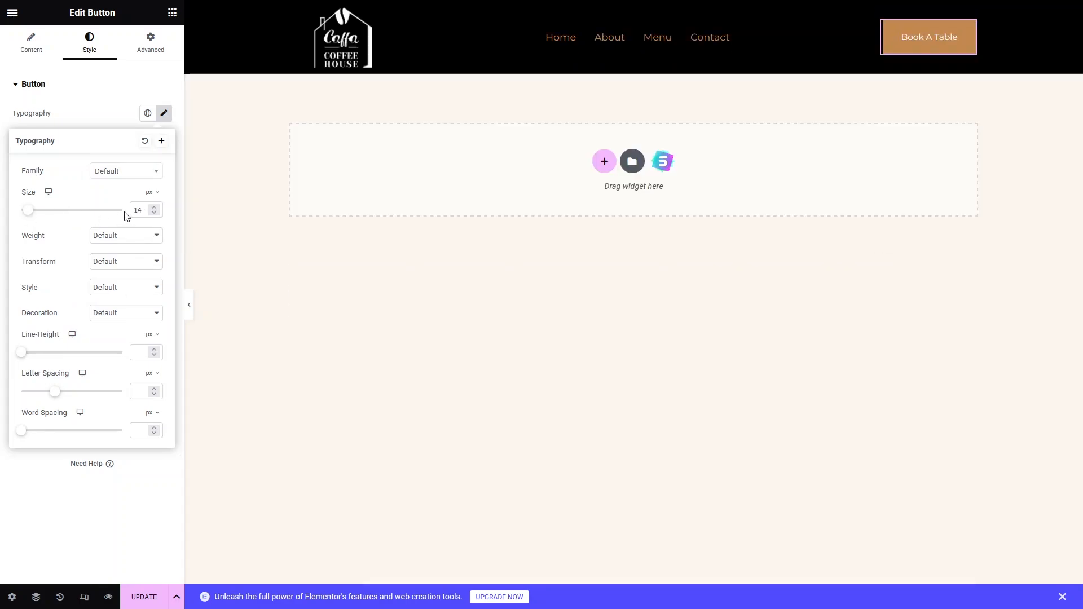
key("BackSpace")
type("0")
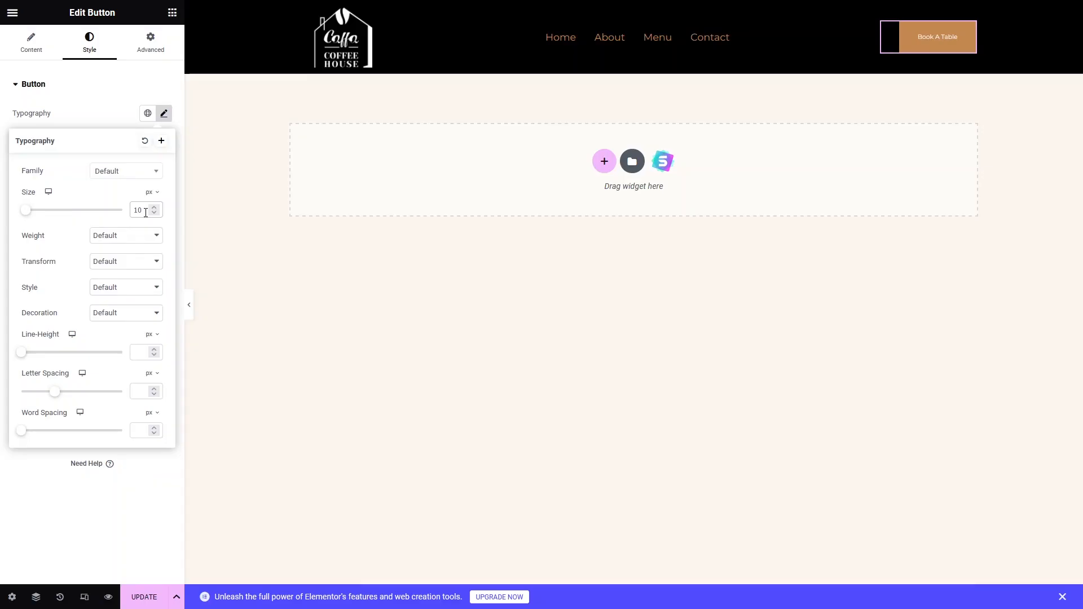
key("BackSpace")
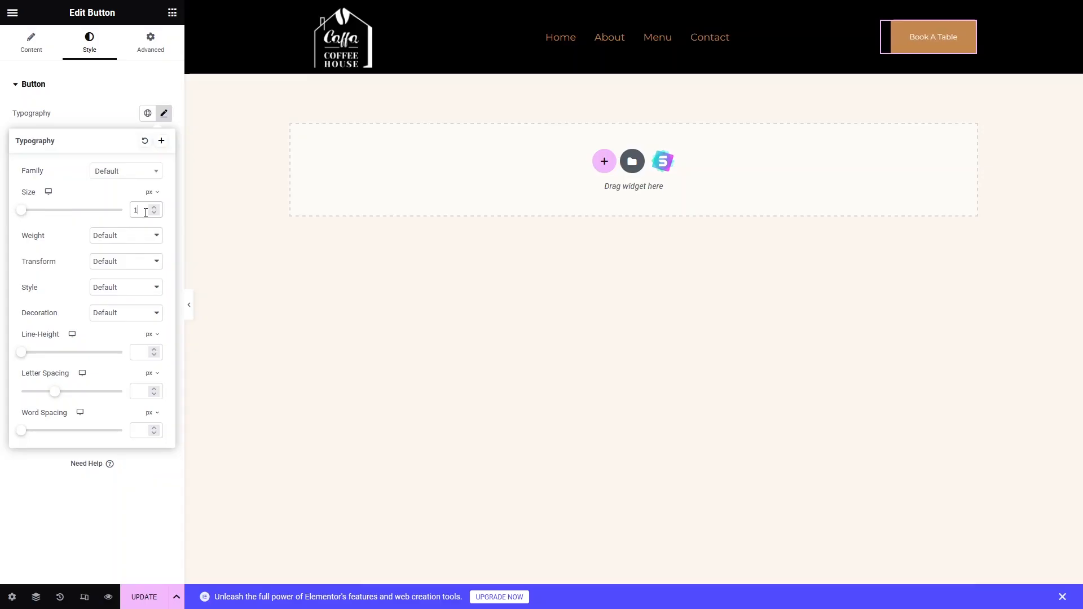
type("4")
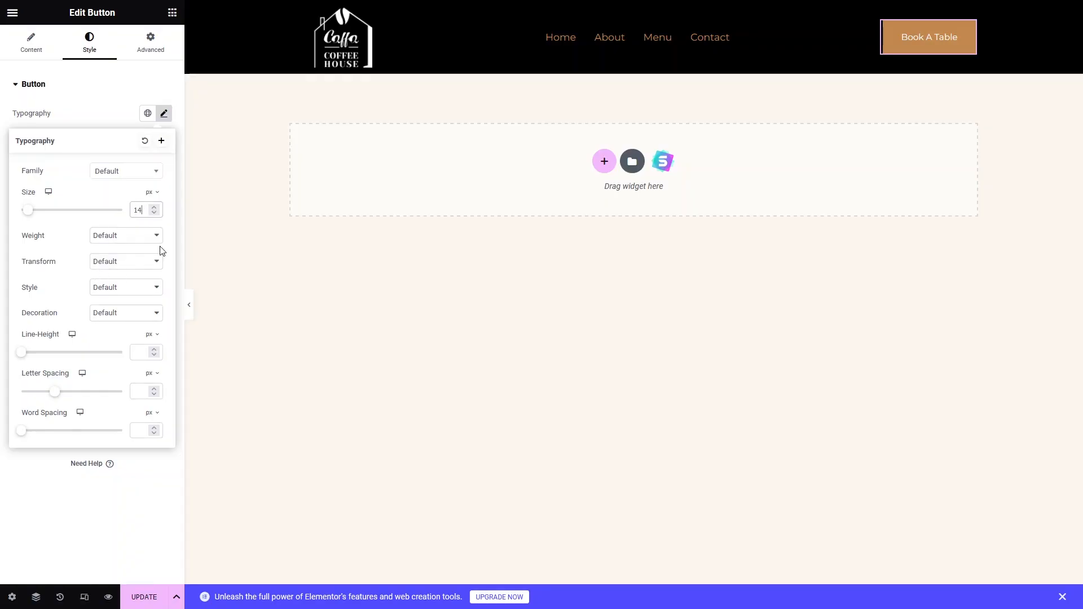
Step: Shorten the header button's text to "Book table" and update the header template
left_click(32, 45)
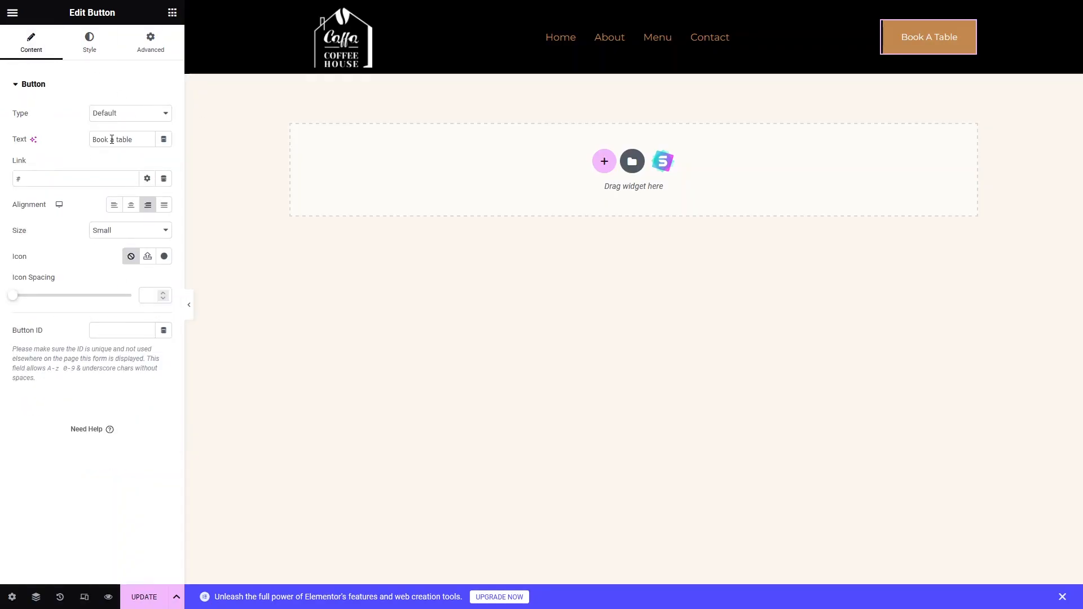
key("BackSpace")
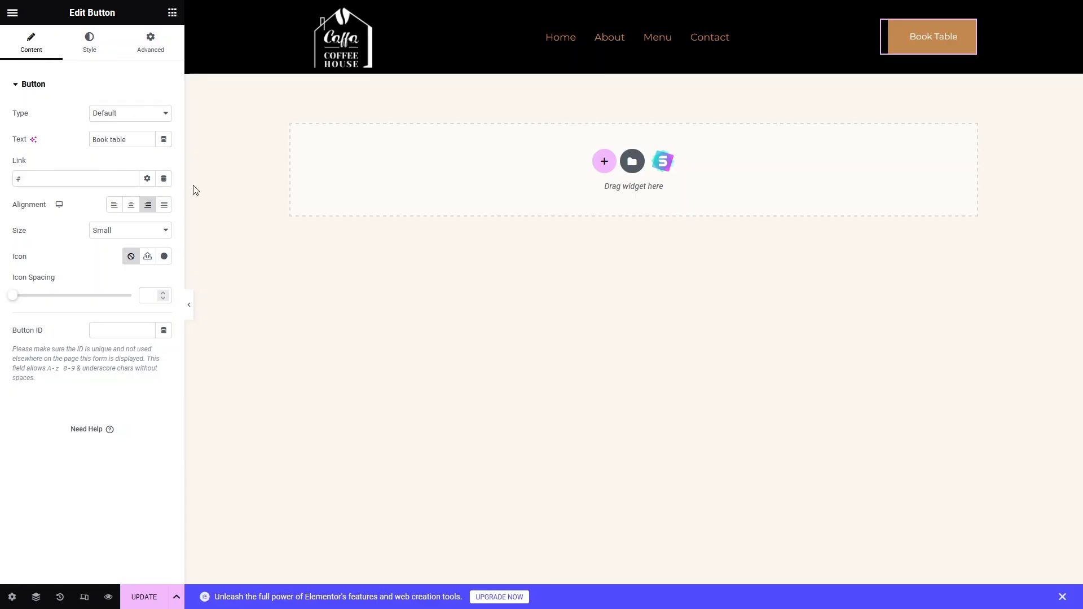
left_click(145, 598)
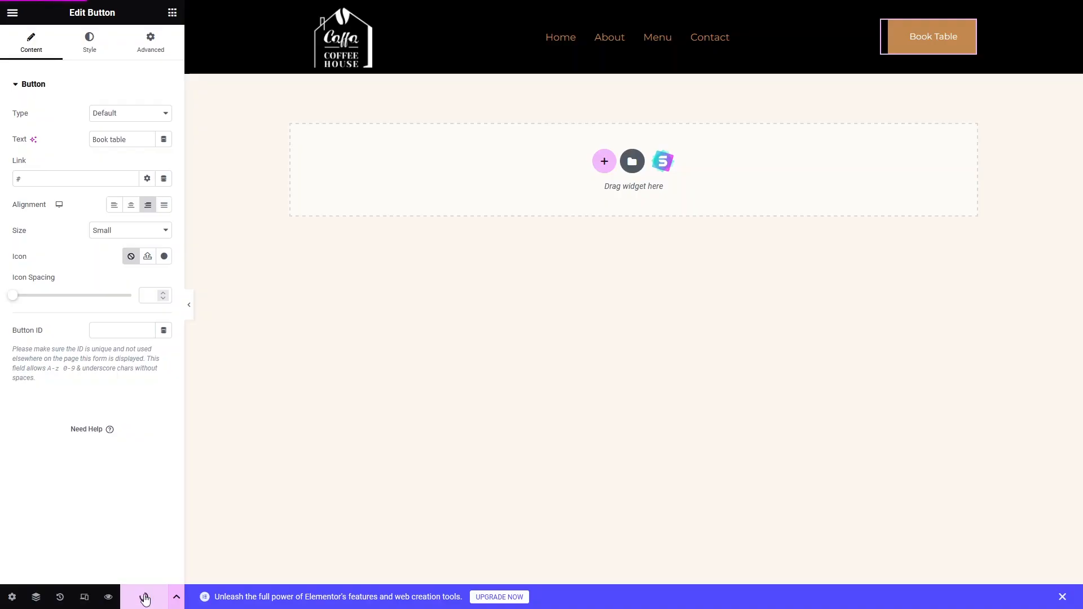
Step: Reload the live home page and examine the custom header in full screen
mouse_move(226, 5)
left_click(186, 13)
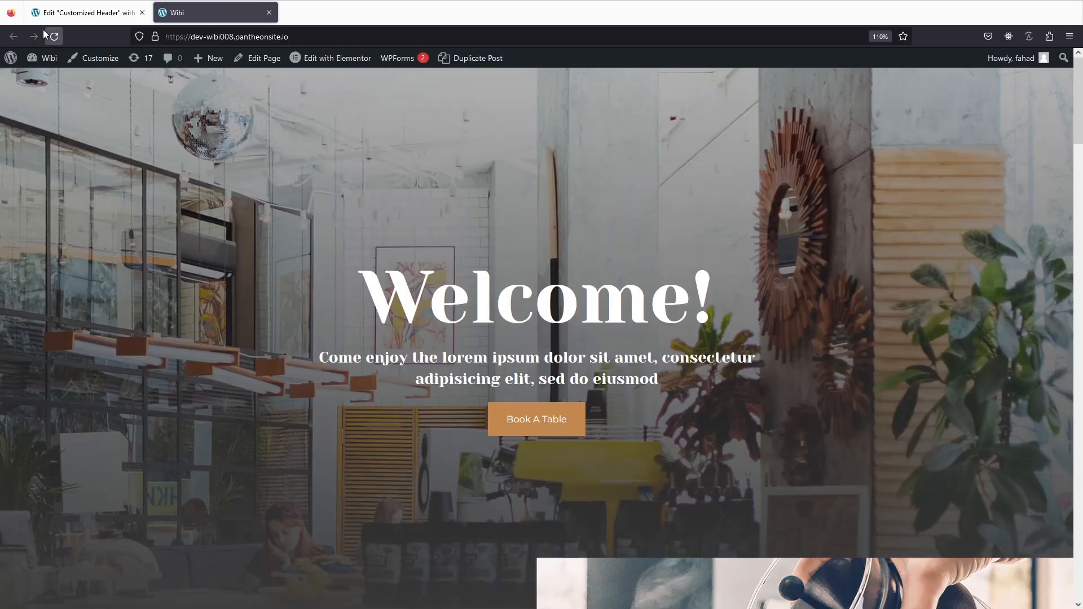
left_click(58, 36)
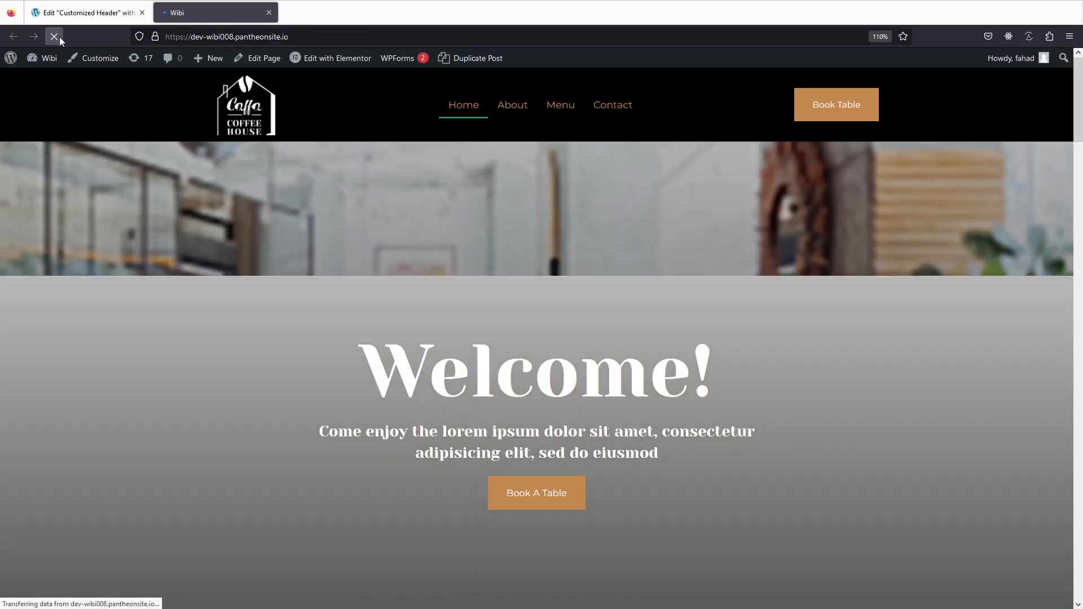
key("F11")
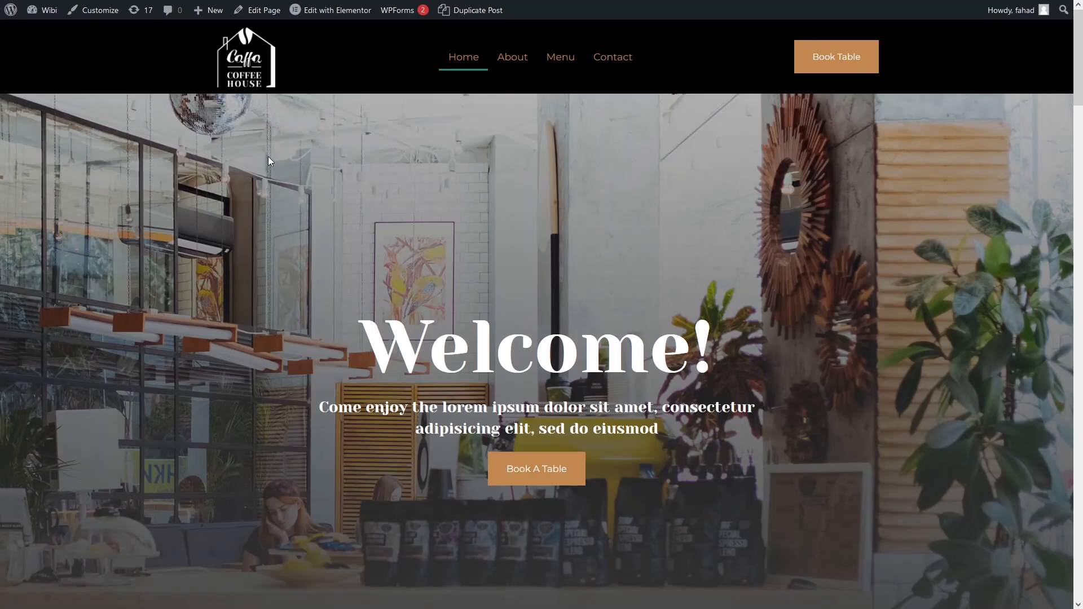
Step: Return to the header template and exit the Elementor editor to its WordPress edit page
mouse_move(103, 4)
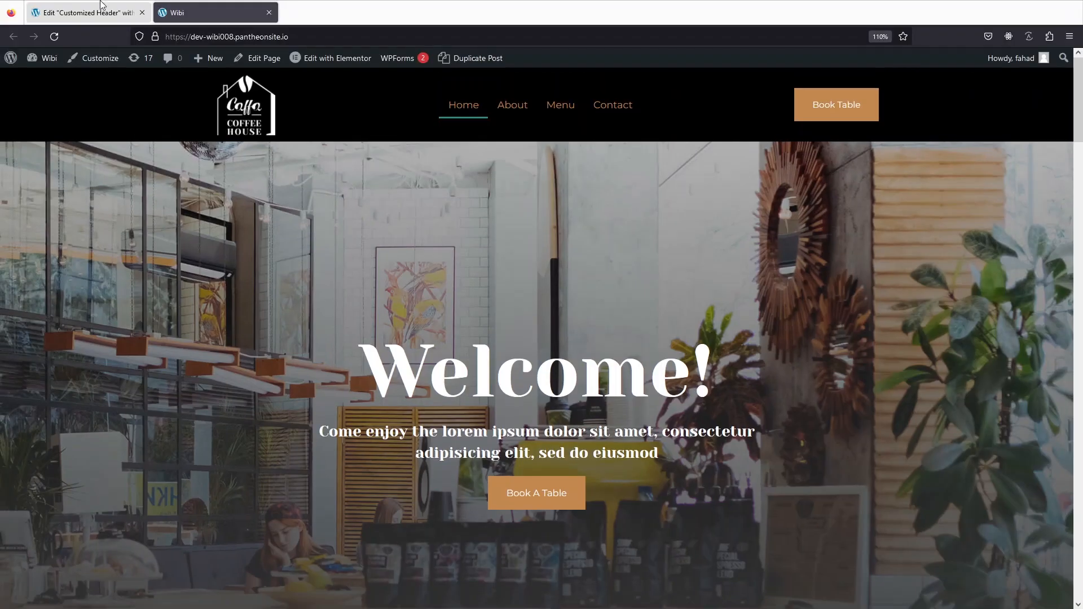
left_click(69, 9)
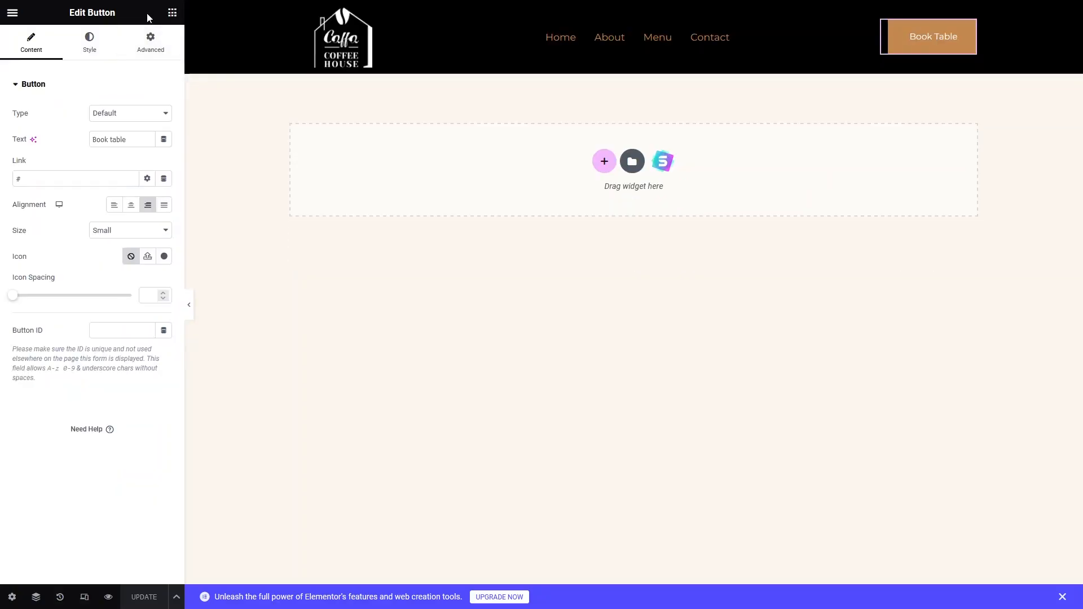
left_click(12, 11)
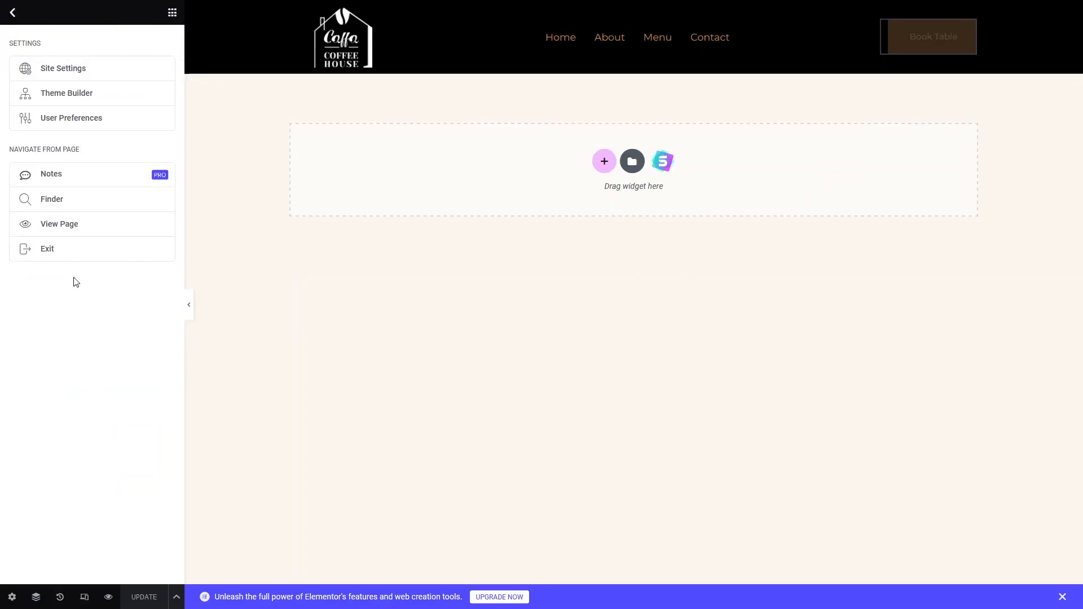
left_click(48, 250)
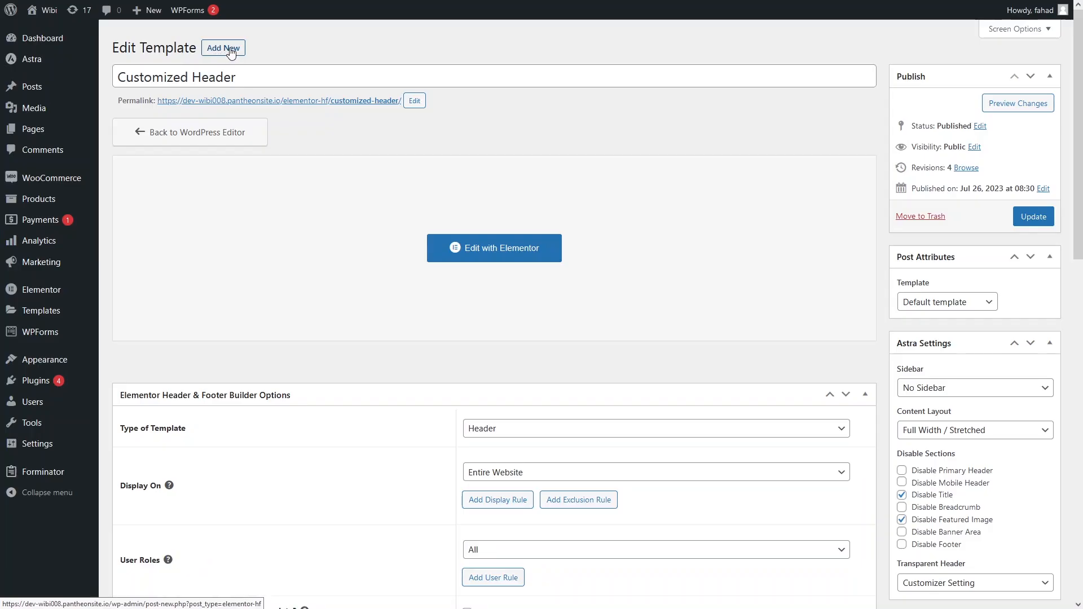
Step: Create a new template titled "Customized Footer" of type Footer, displayed on the Entire Website
left_click(231, 50)
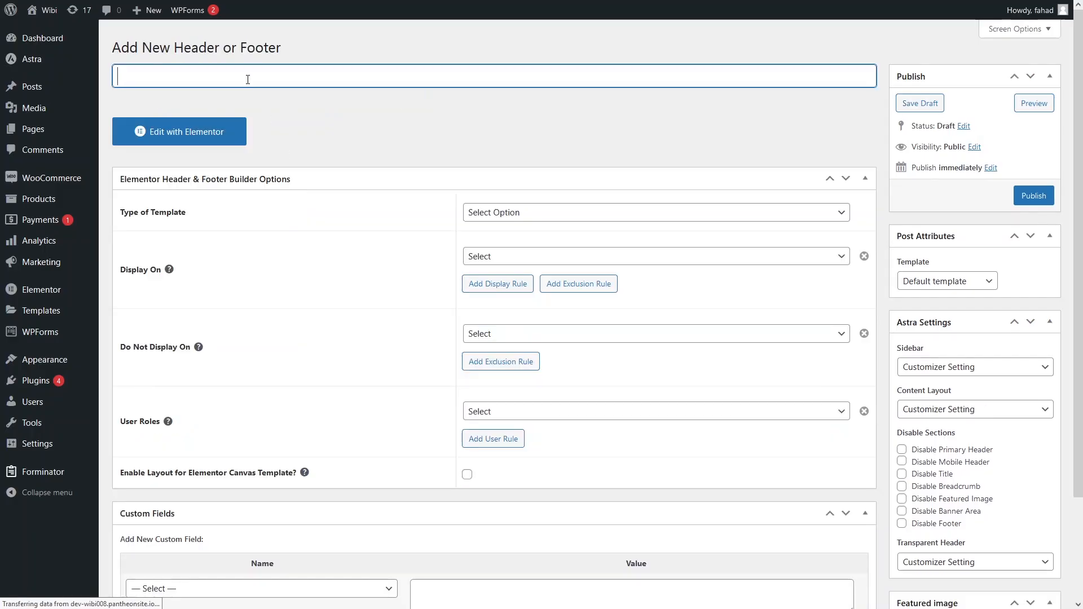
type("Customized Footer")
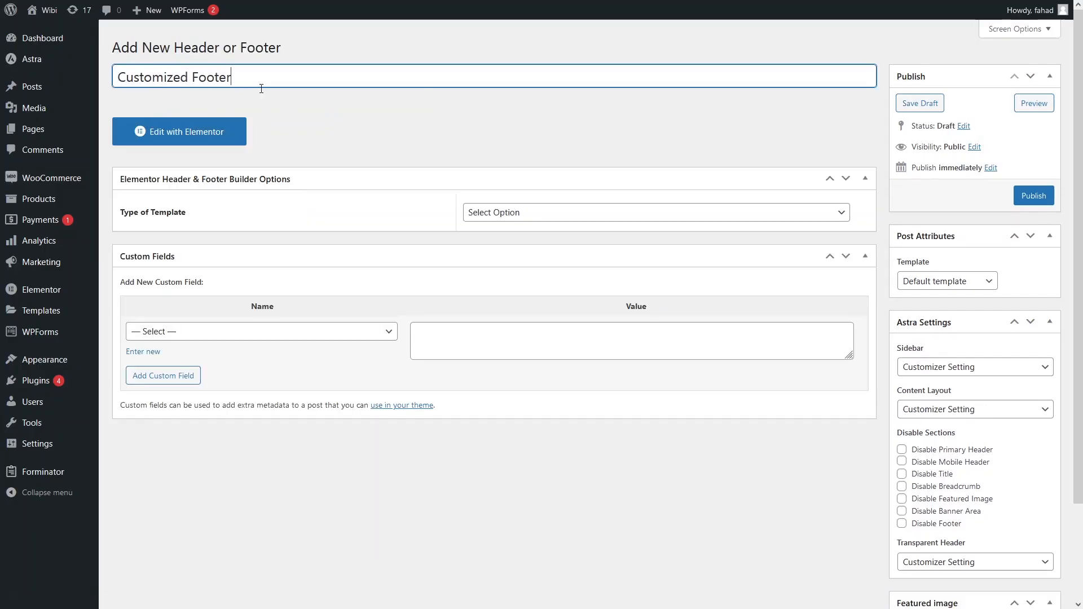
left_click(556, 220)
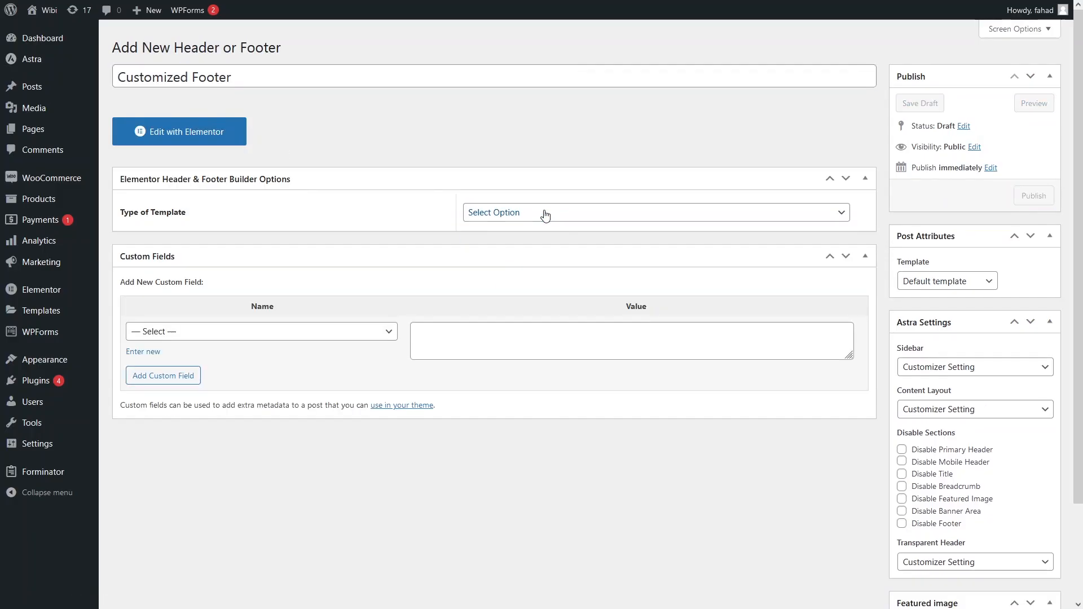
left_click(545, 214)
left_click(524, 284)
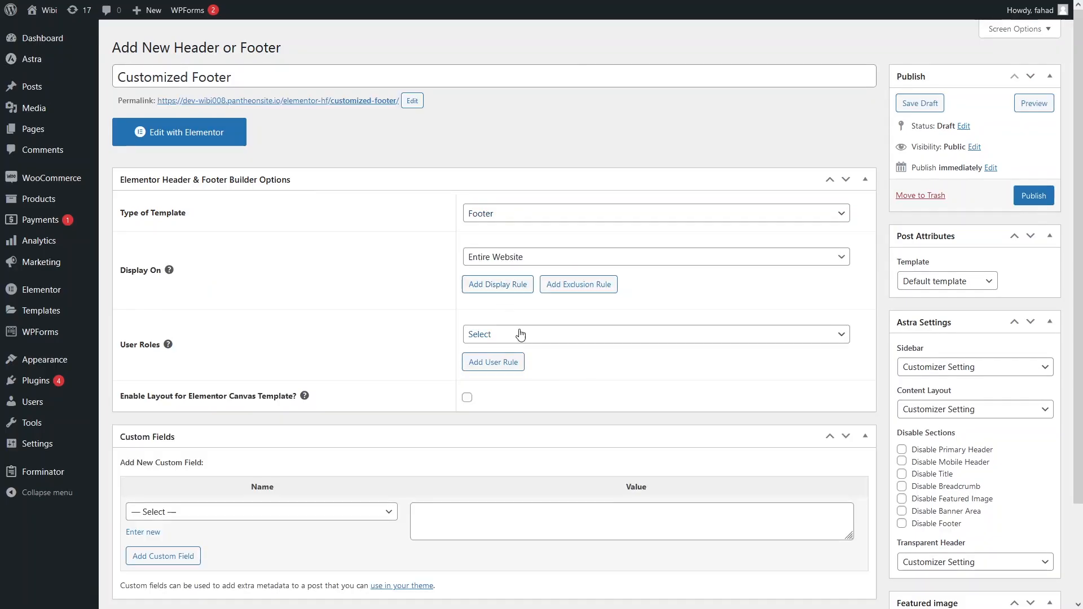
Step: Set the footer template's user roles to All and publish it
left_click(517, 335)
left_click(514, 358)
left_click(513, 335)
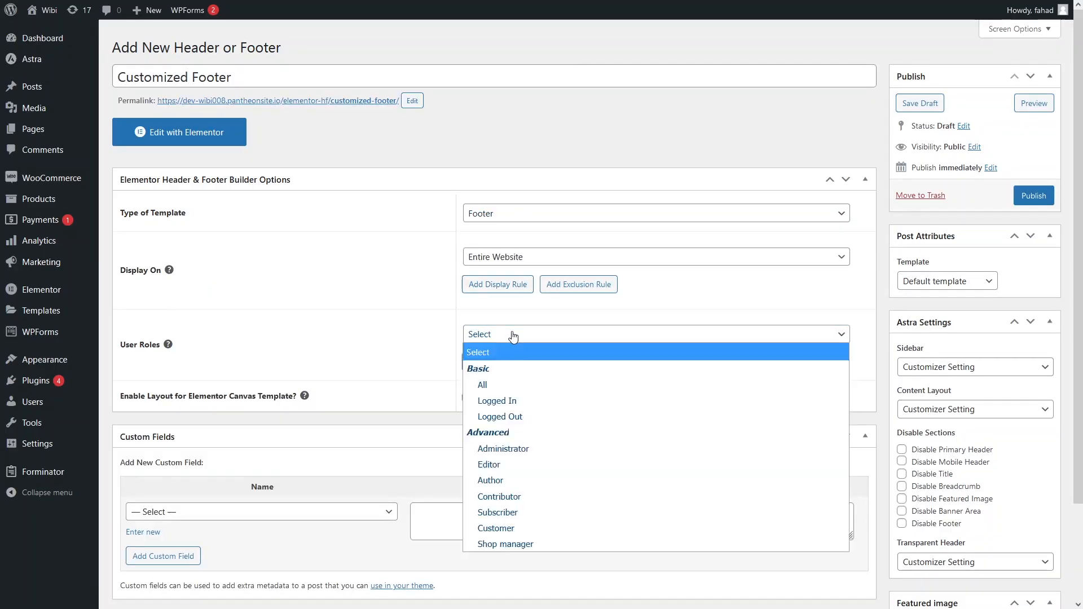
left_click(512, 334)
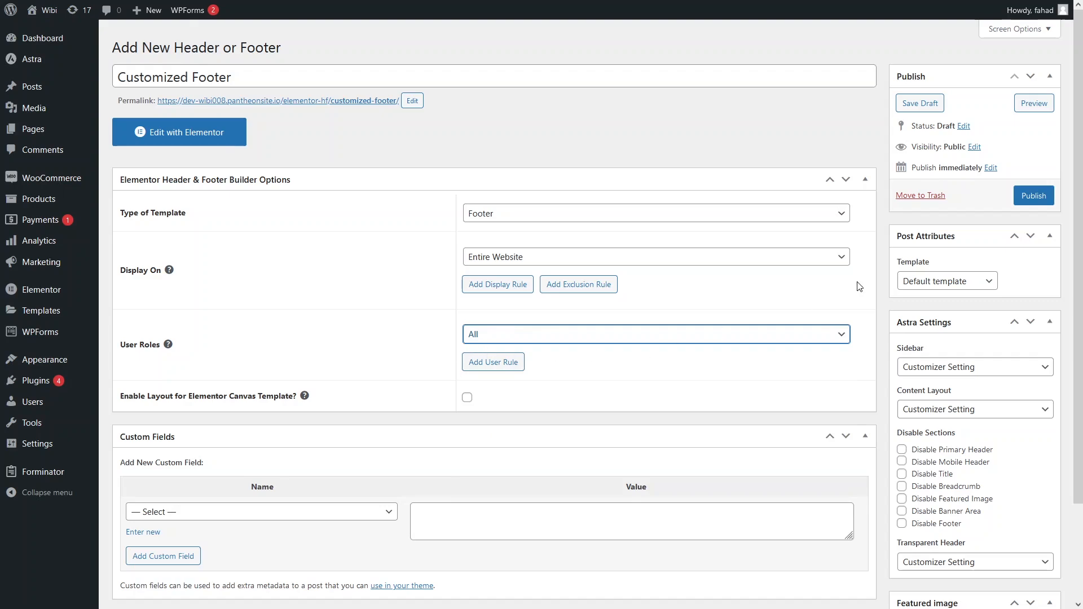
left_click(1033, 196)
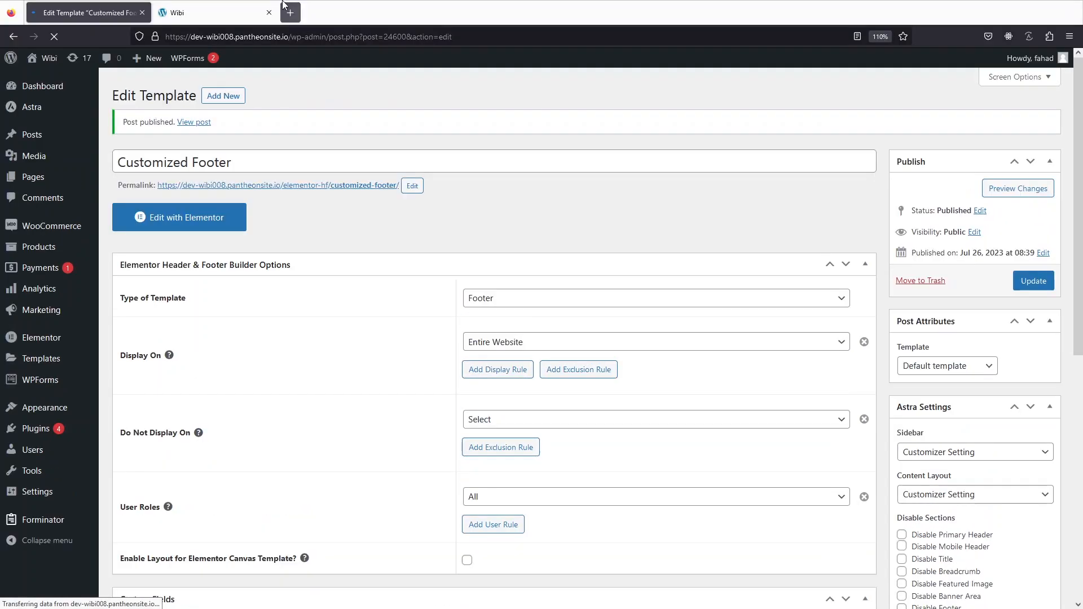
Step: Examine the lower part of the live home page to check its footer area
left_click(242, 6)
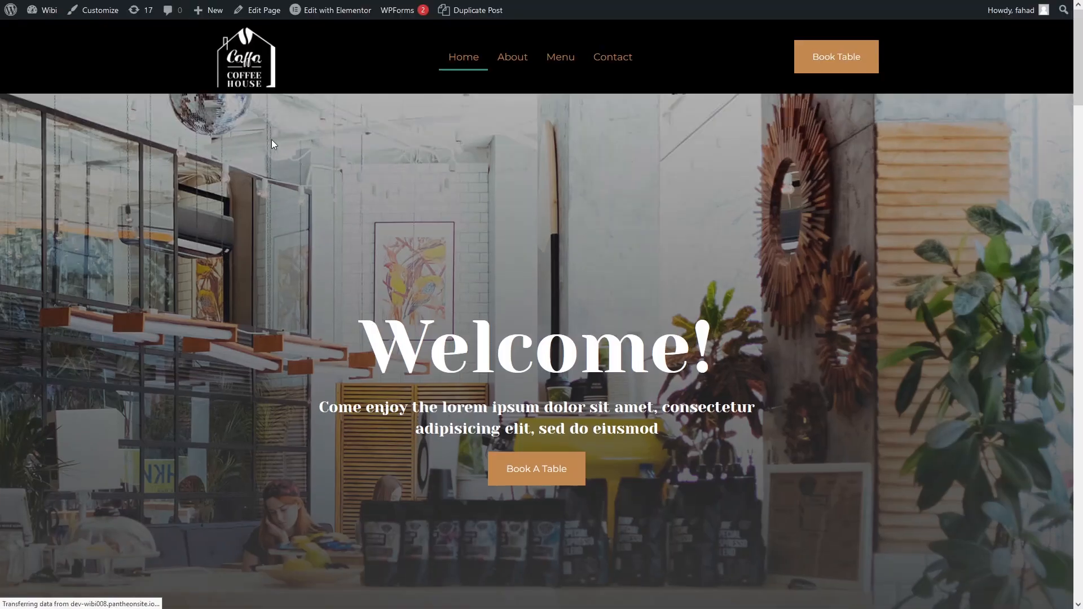
scroll(272, 144, "down", 10)
scroll(273, 143, "down", 10)
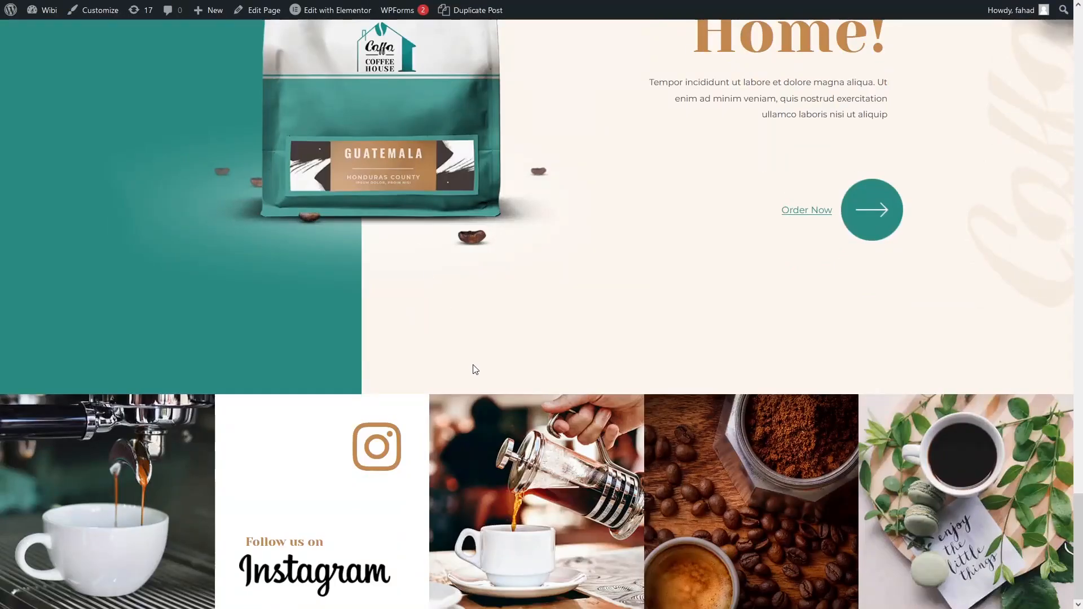
Step: Open the Customized Footer template in Elementor and add a section with three equal columns
mouse_move(206, 4)
left_click(111, 6)
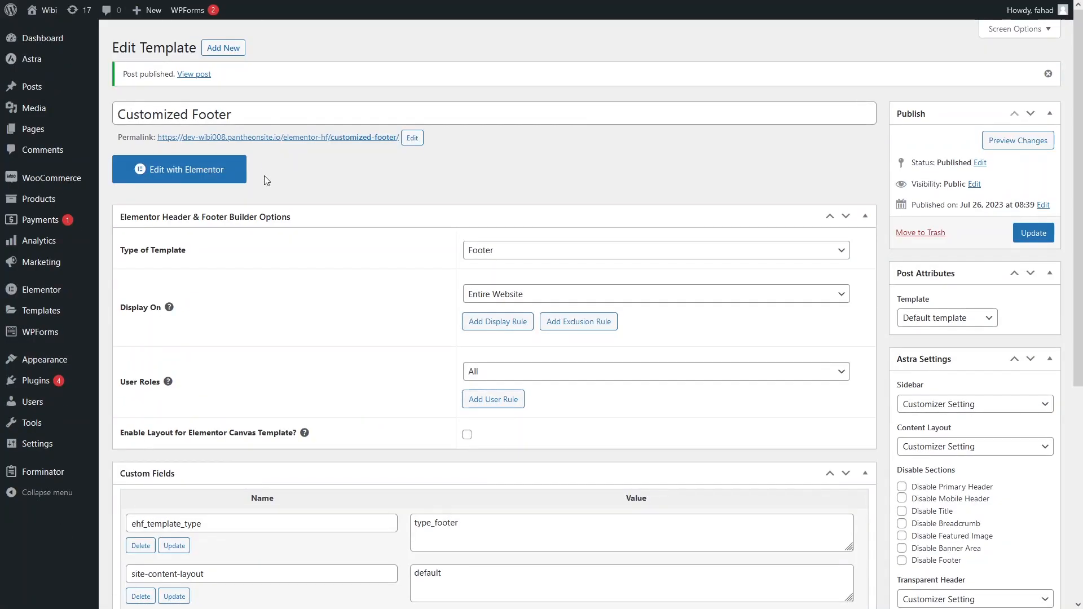
left_click(210, 179)
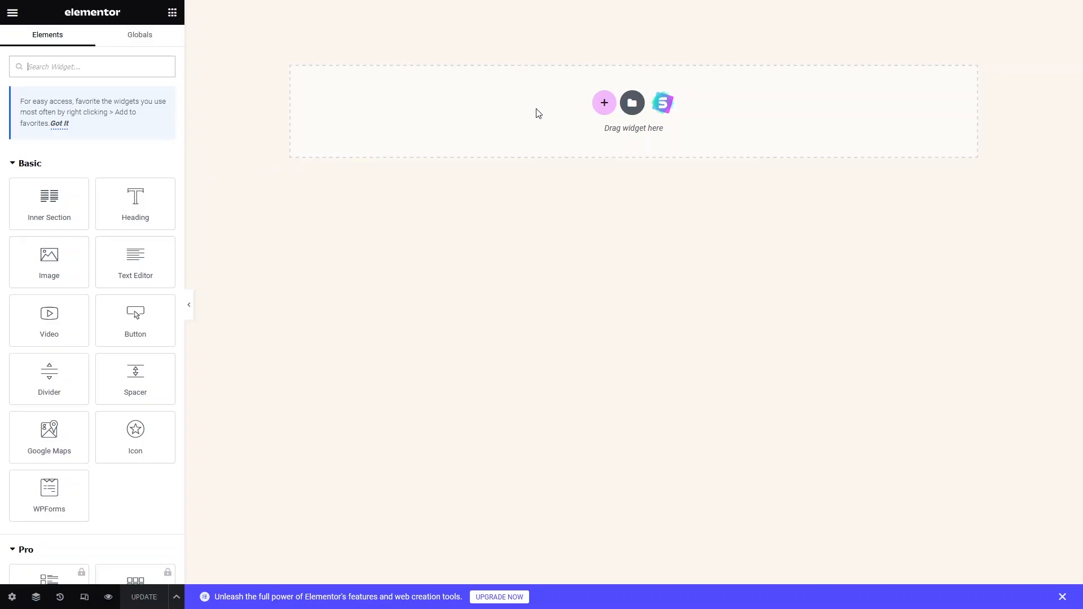
left_click(599, 106)
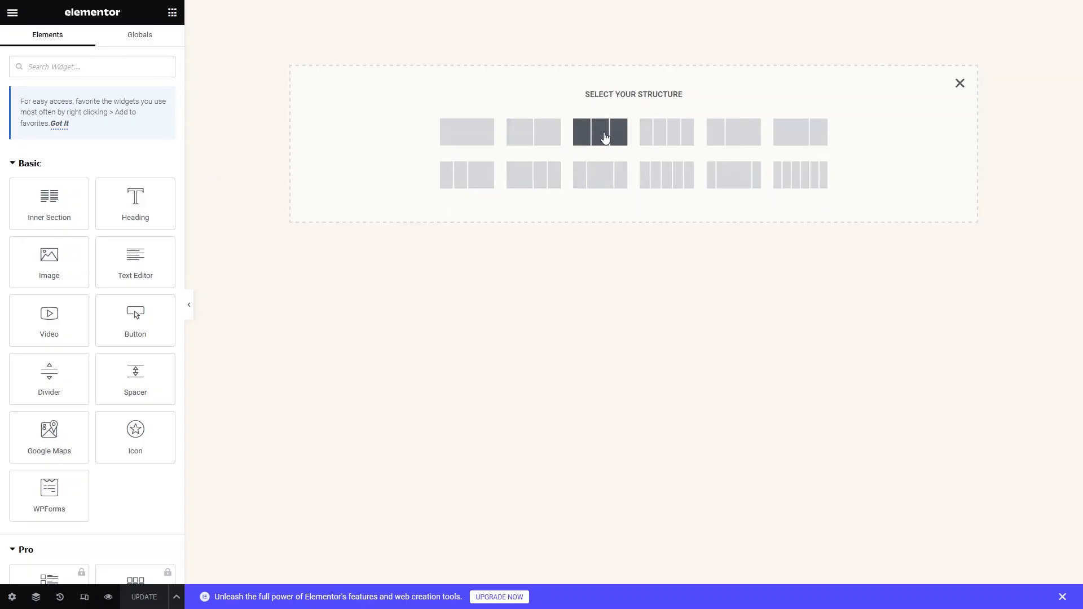
left_click(605, 137)
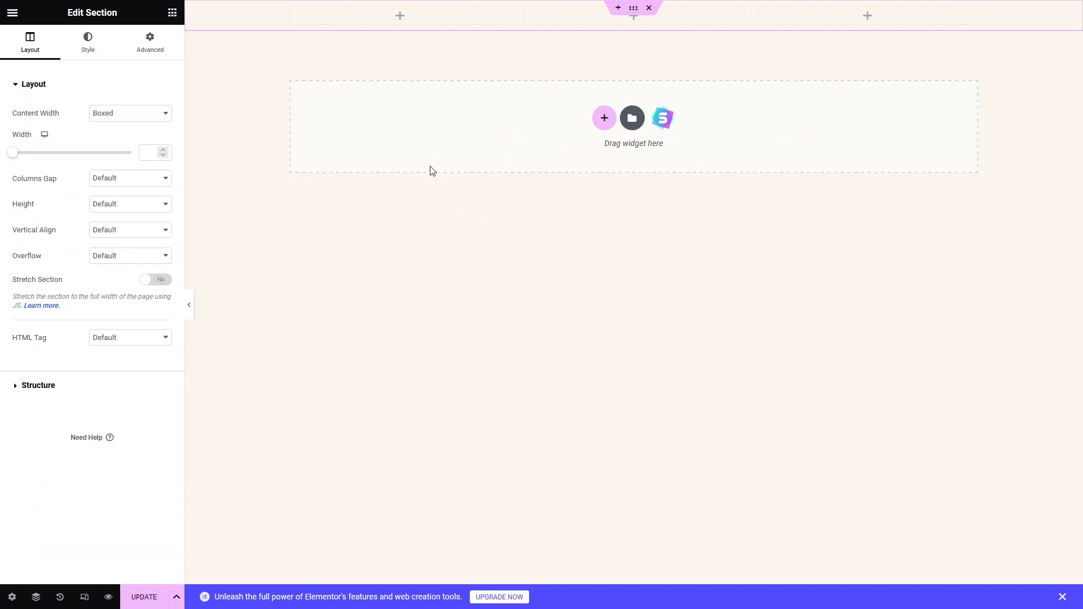
Step: Add an Image widget to the first column with the white Caffa Coffee House logo from the media library
left_click(399, 20)
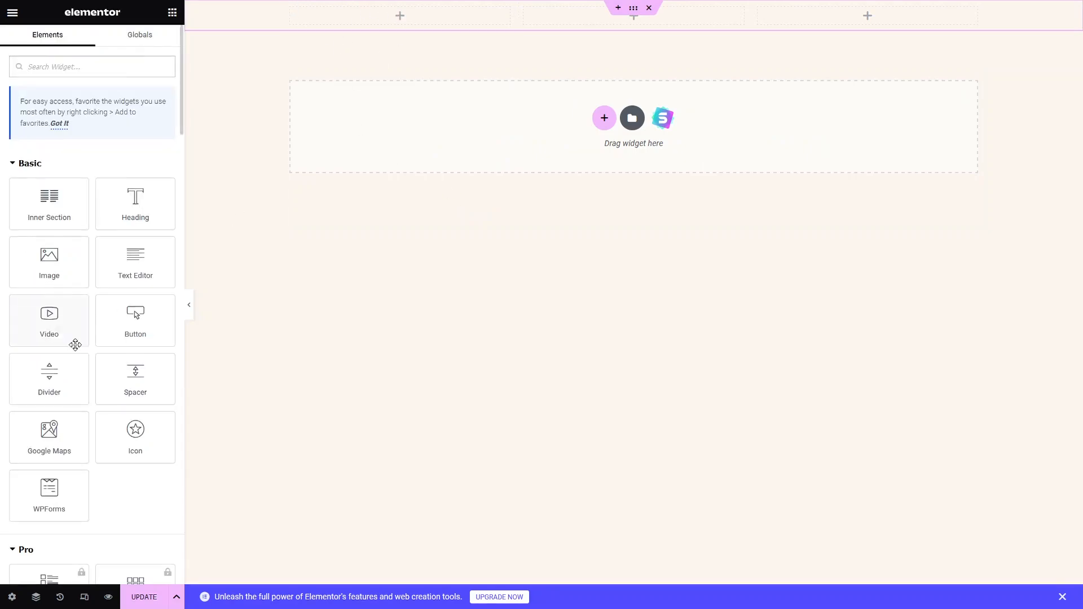
left_click(61, 266)
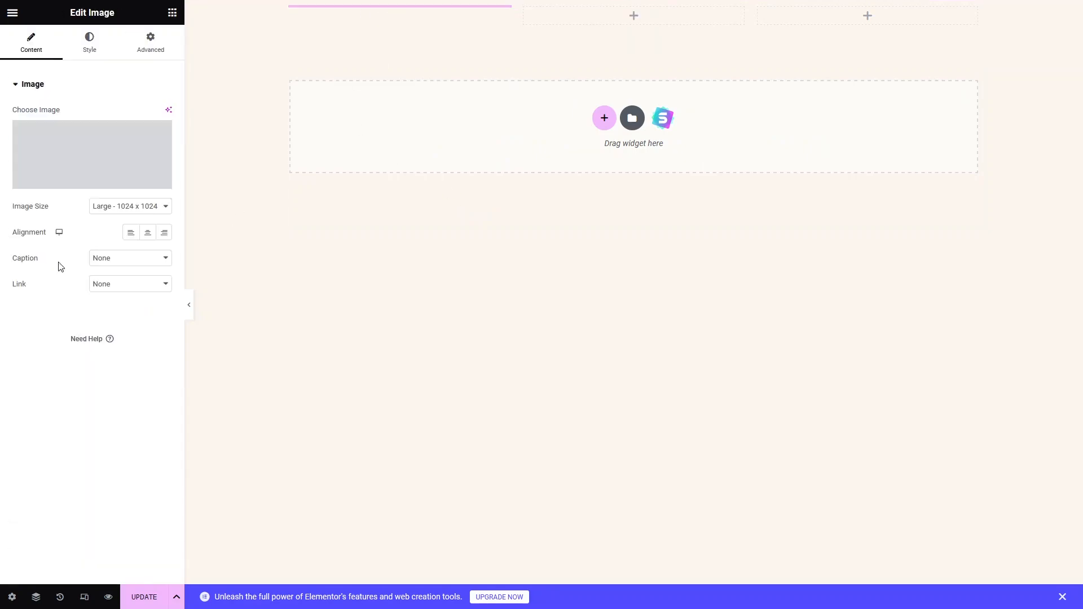
left_click(86, 155)
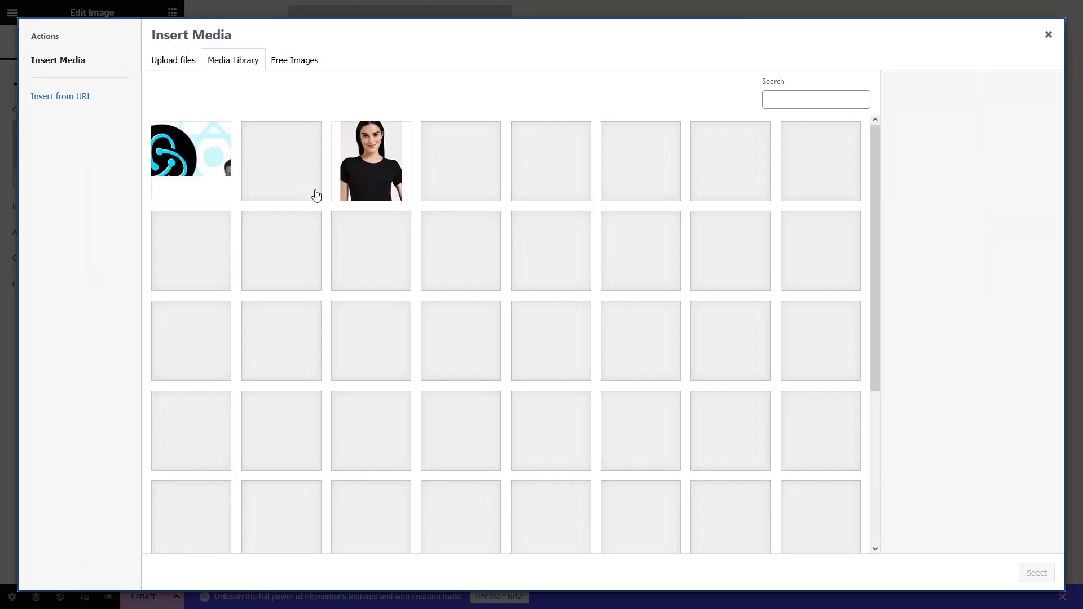
left_click(482, 281)
left_click(1036, 573)
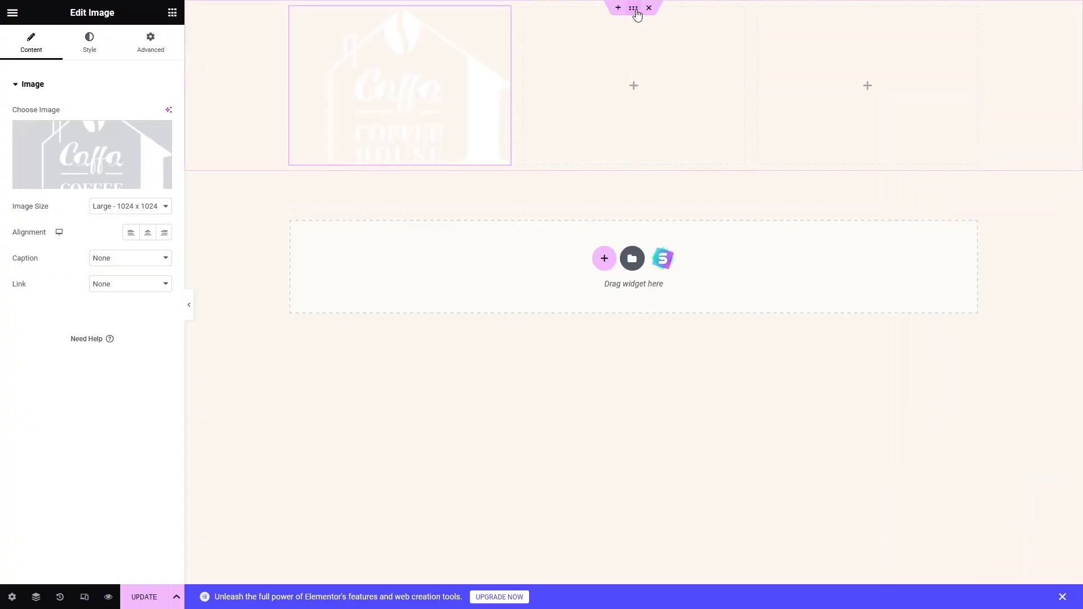
Step: Give the three-column footer section a solid classic background color of #000000
left_click(634, 9)
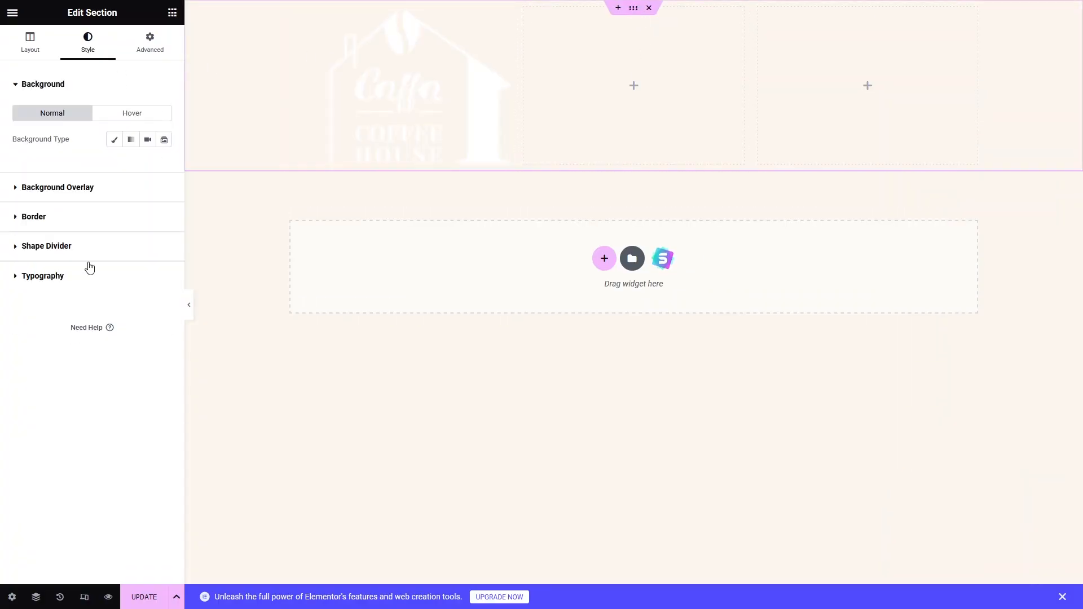
left_click(116, 139)
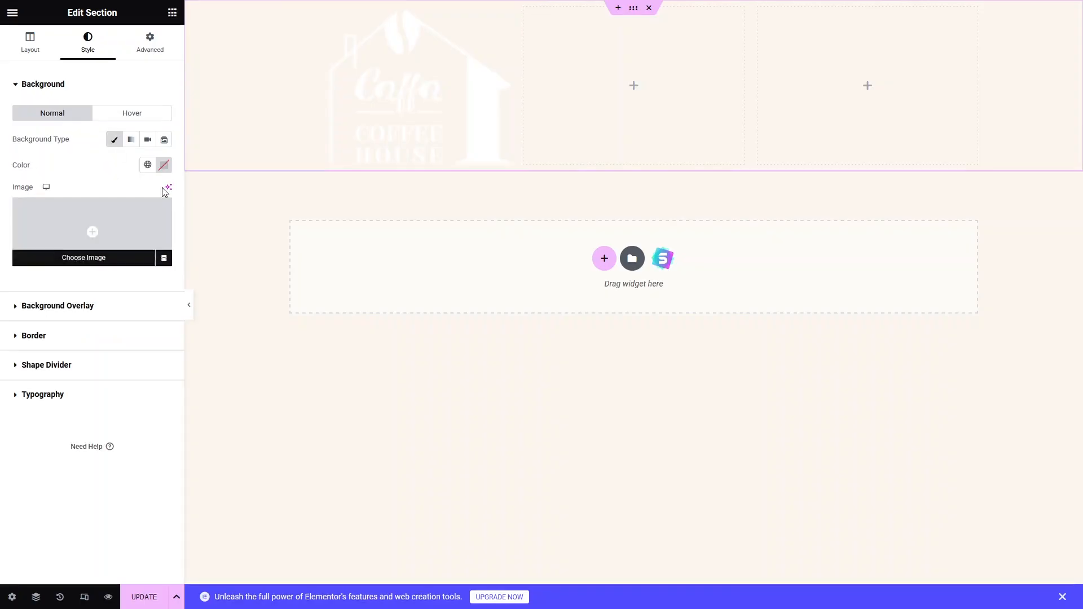
left_click(164, 165)
left_click_drag(117, 240, 89, 346)
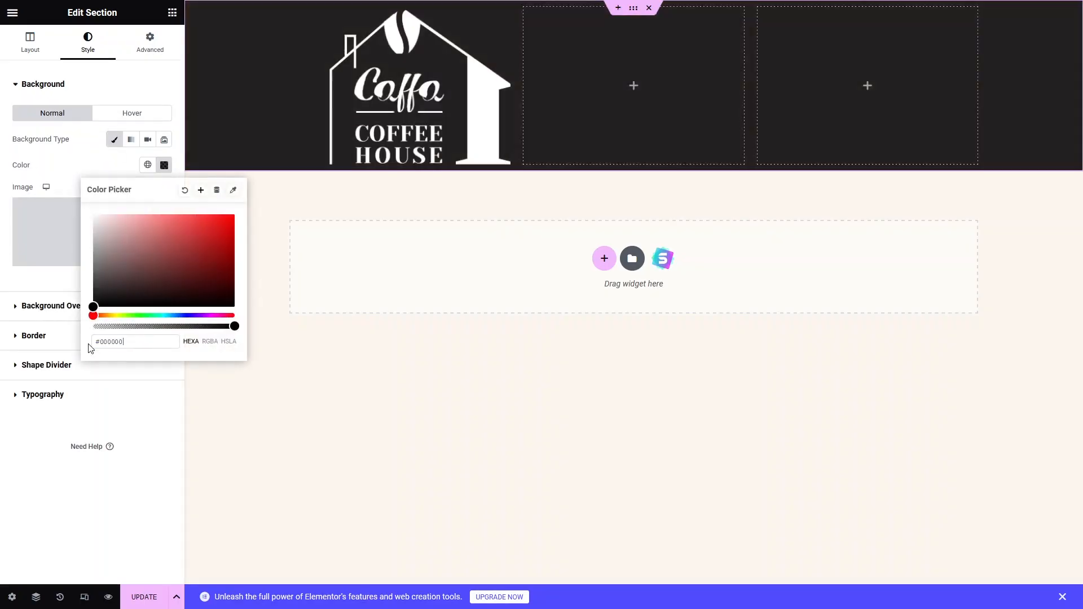
left_click(244, 413)
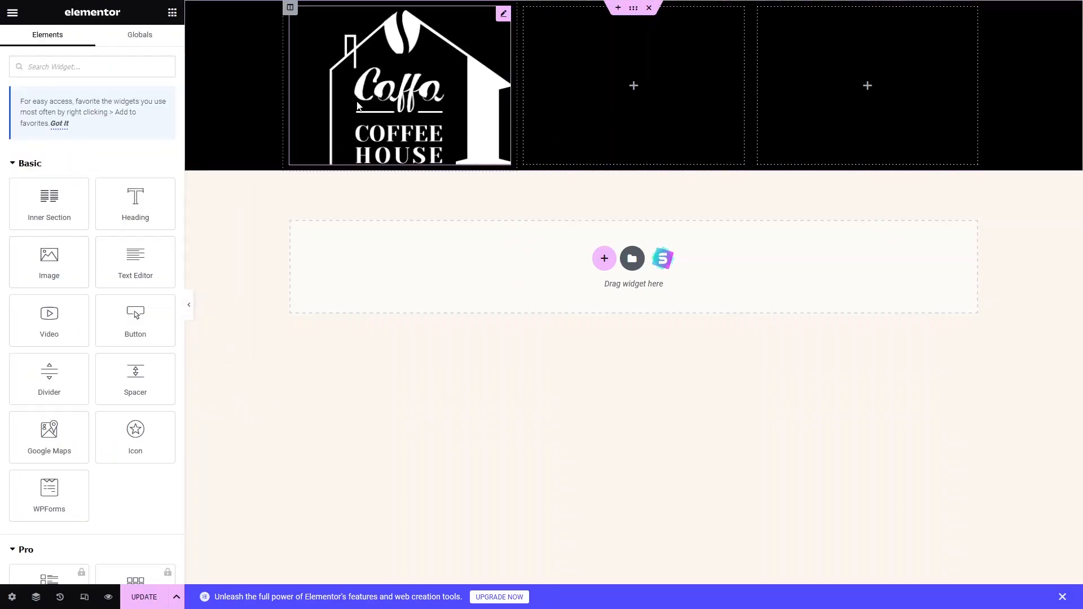
Step: Add a center-aligned Button widget below the logo in the first column with the text "Book table"
left_click_drag(136, 319, 424, 162)
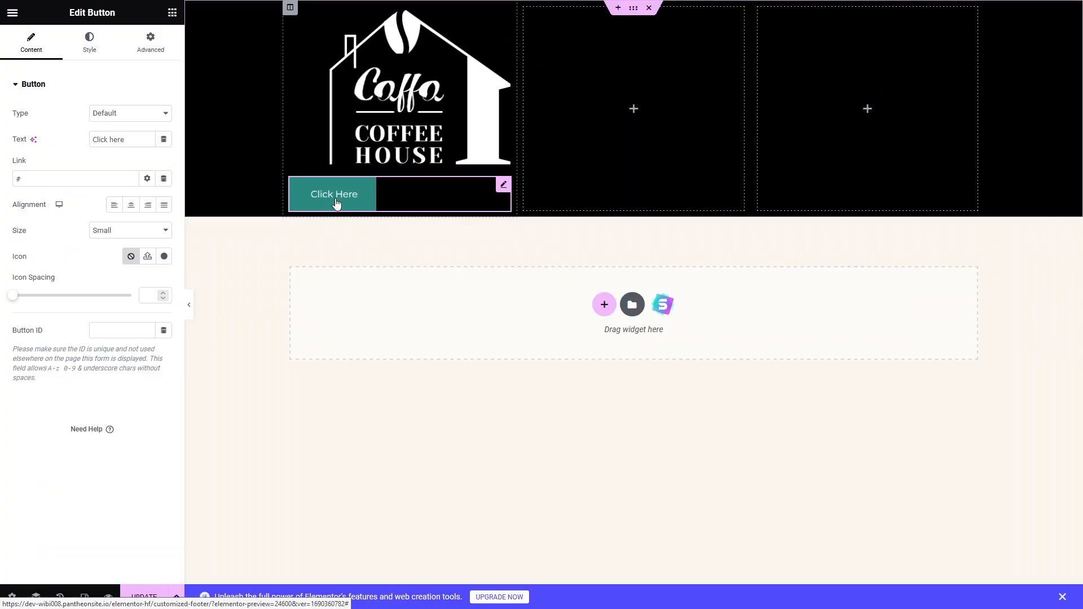
left_click(130, 206)
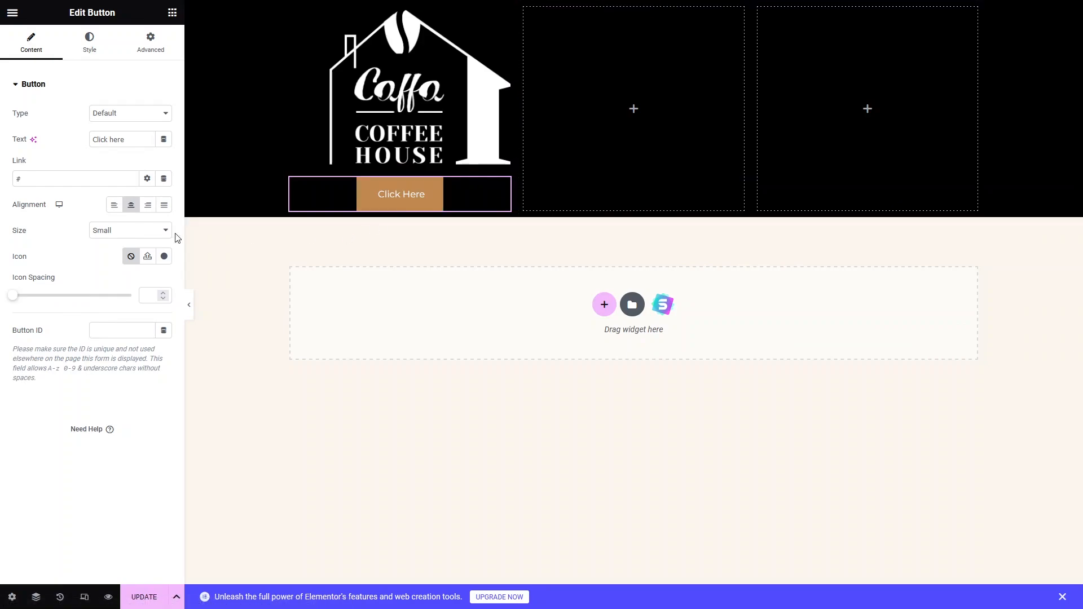
left_click_drag(133, 142, 43, 147)
type("Book table")
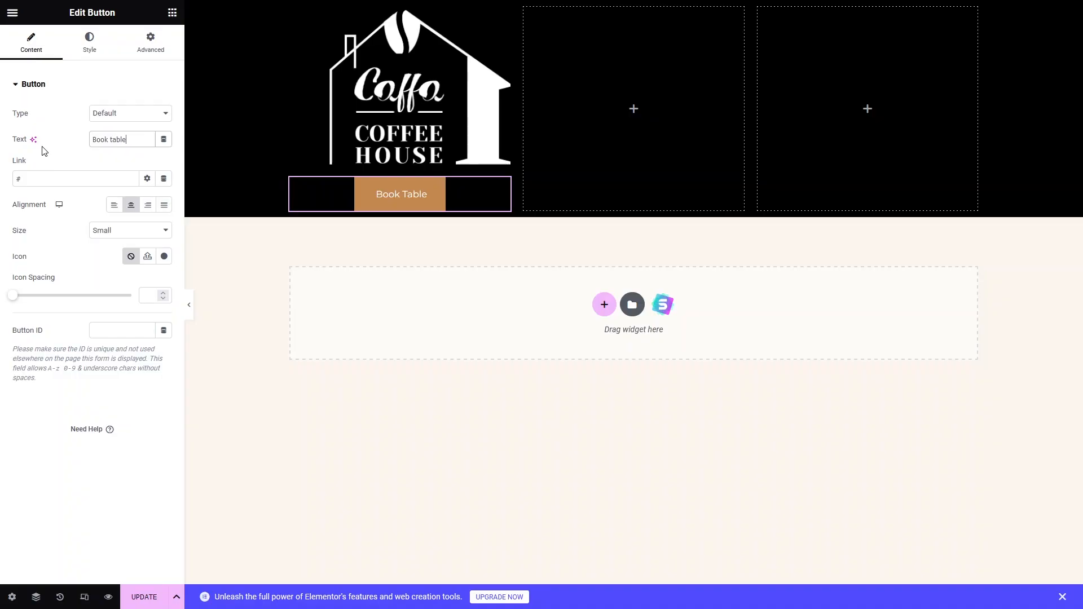
Step: Try the 600 (Semi Bold) and 500 (Medium) font weights on the Book Table button's text
left_click(85, 57)
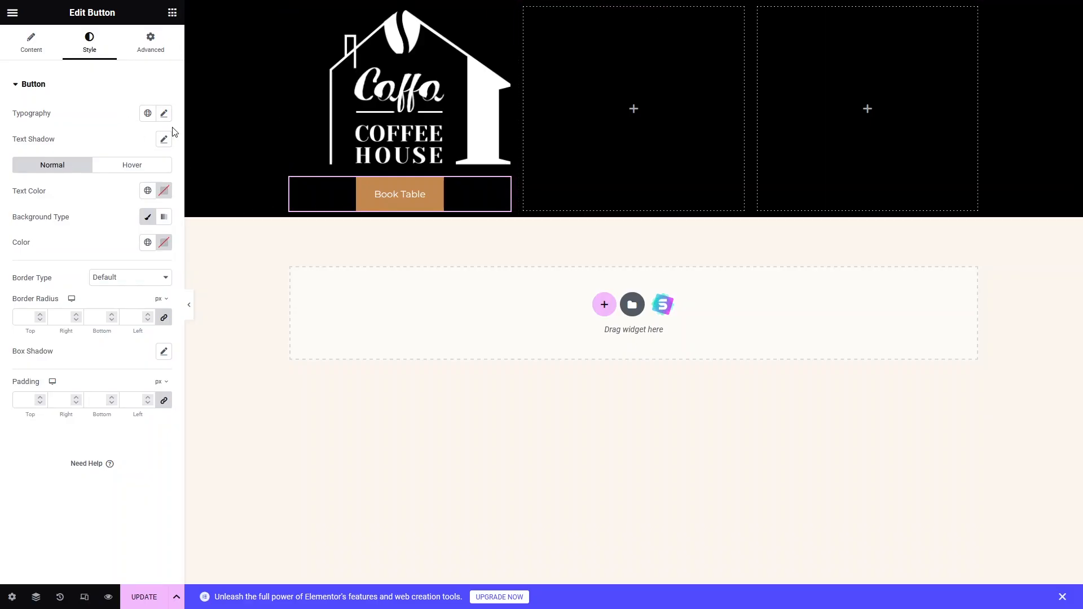
left_click(164, 114)
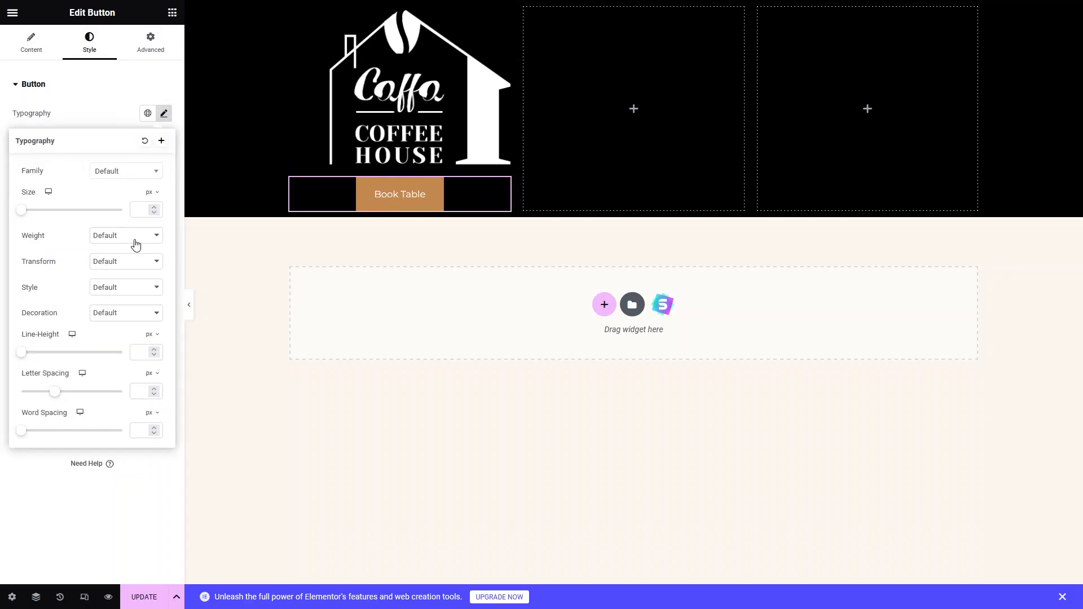
left_click(136, 240)
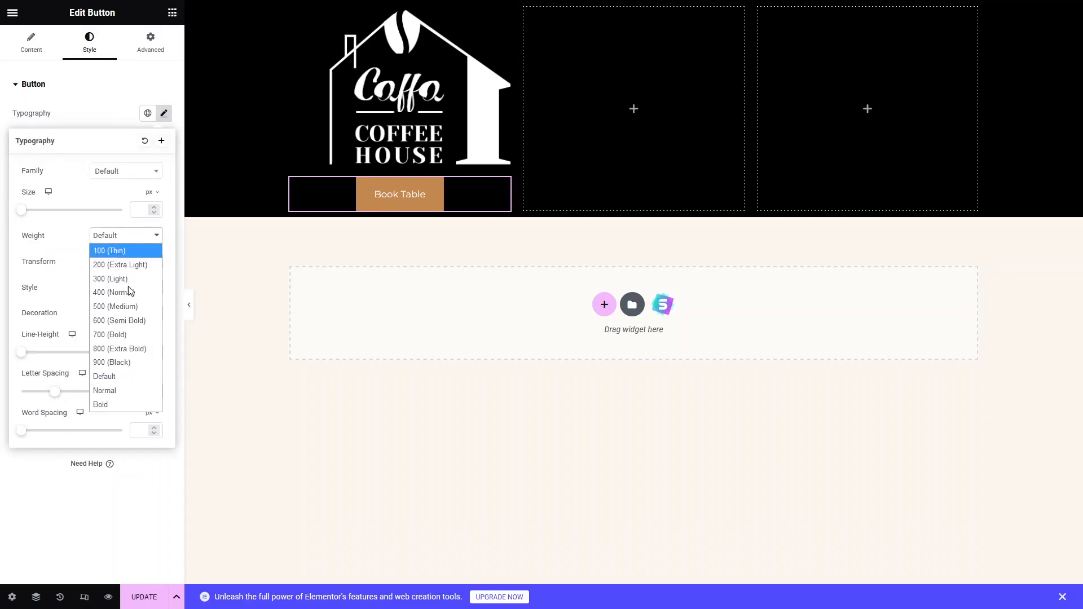
left_click(118, 322)
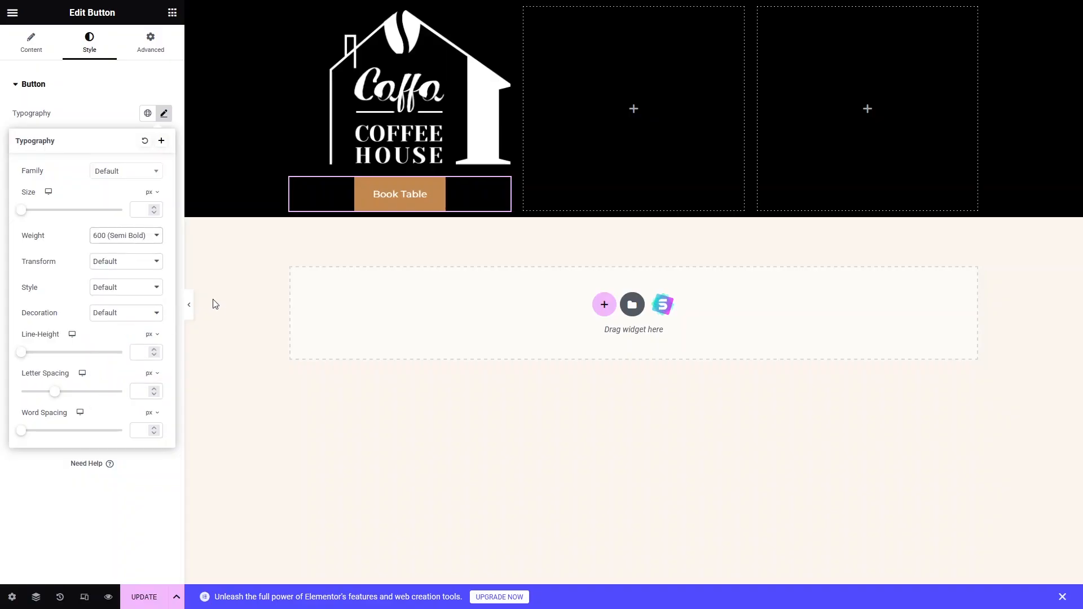
left_click(150, 240)
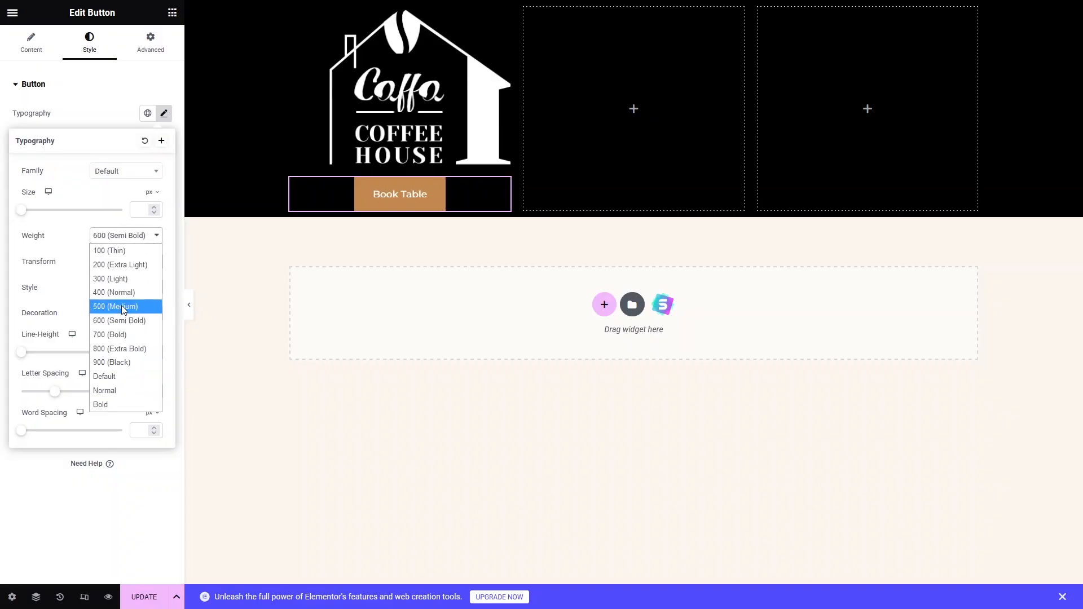
left_click(122, 308)
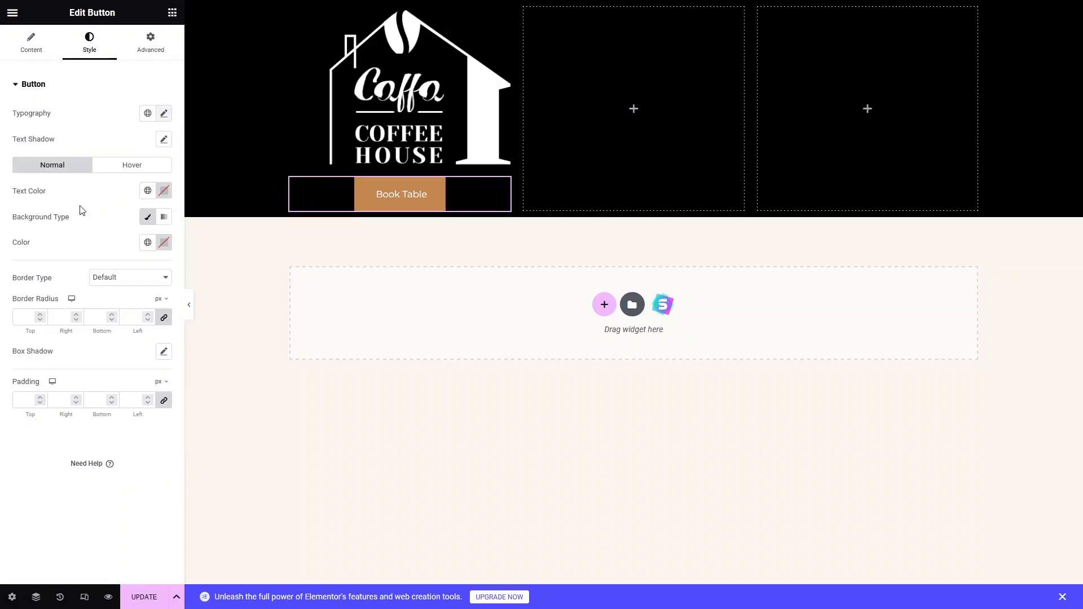
left_click(163, 115)
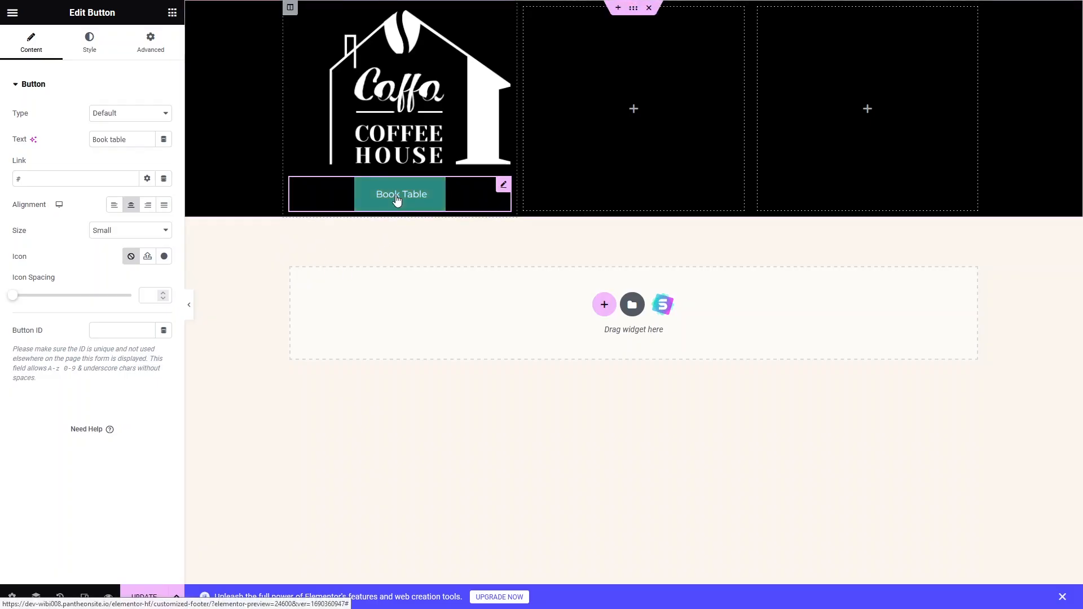
Step: Set the Book Table button's typography weight to 600 (Semi Bold)
left_click(91, 45)
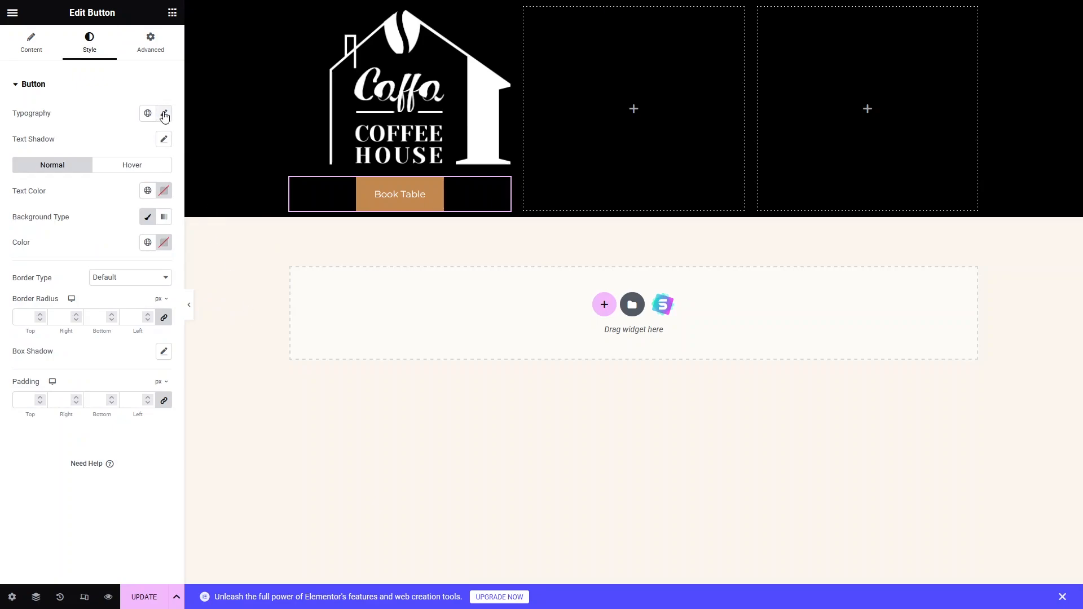
left_click(165, 115)
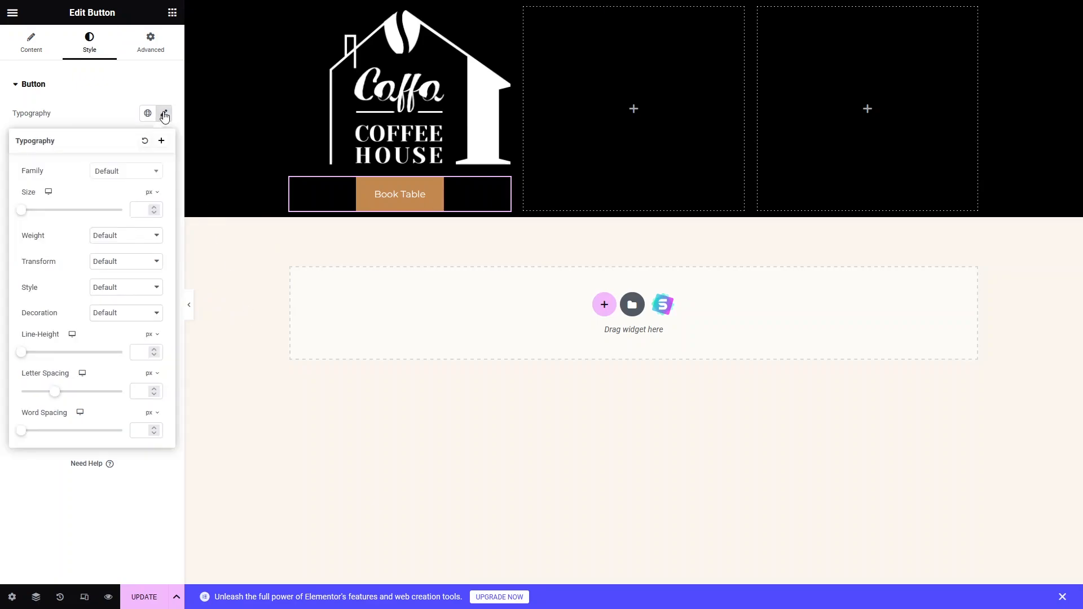
left_click(125, 241)
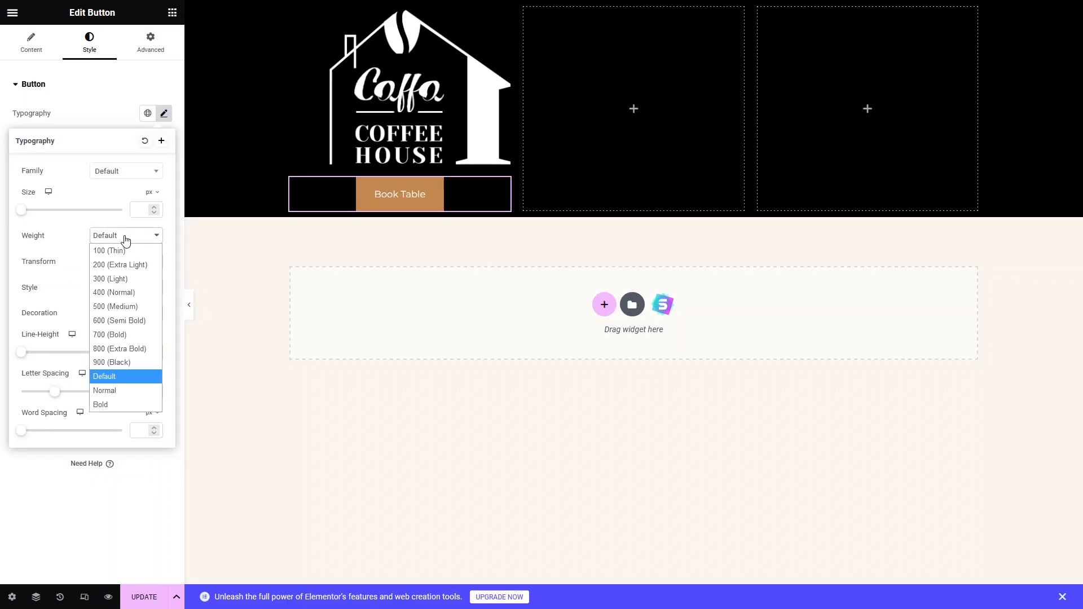
left_click(121, 322)
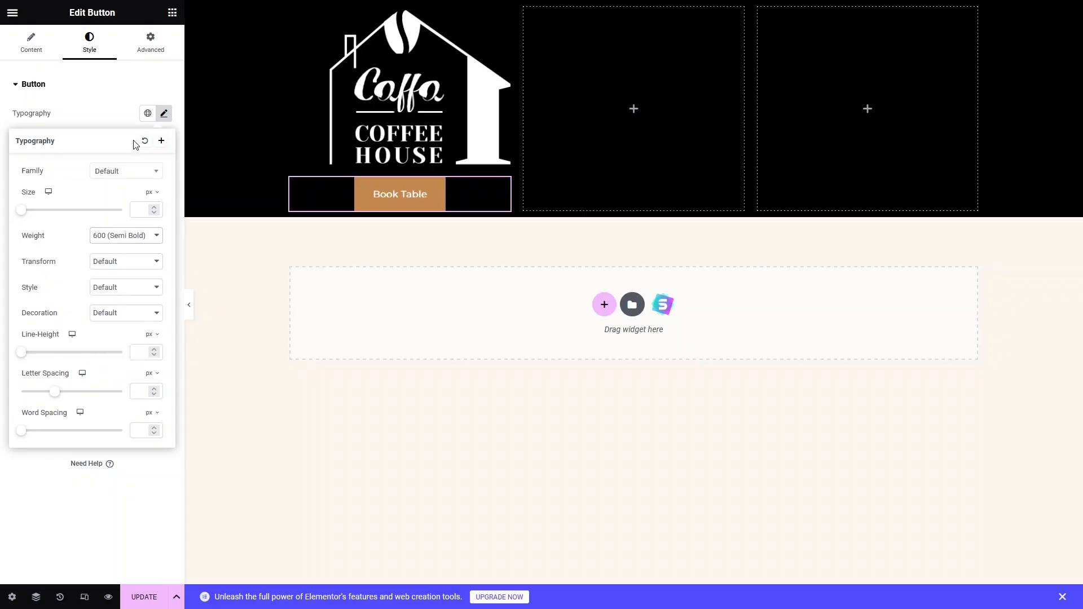
left_click(116, 112)
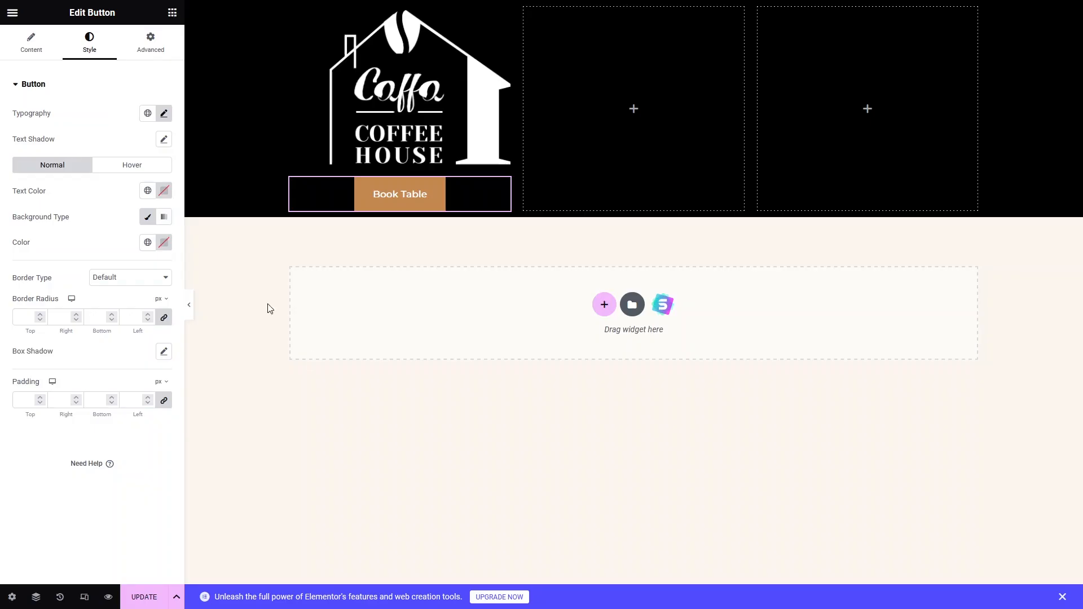
Step: Find the Navigation Menu widget by searching for "menu" and add it to the second footer column
left_click(235, 239)
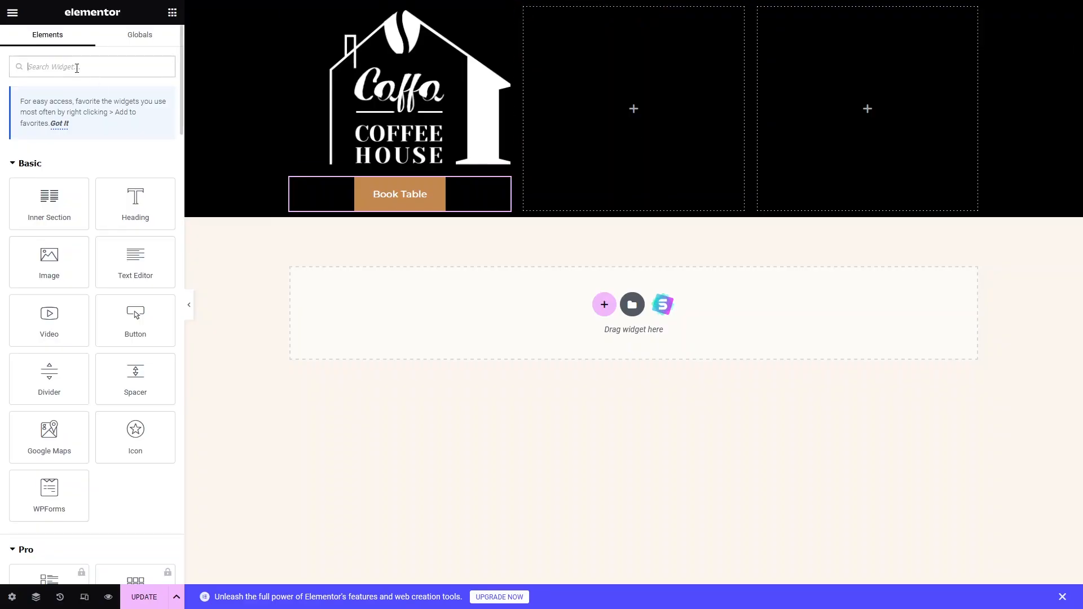
type("menuy")
key("BackSpace")
key("BackSpace")
key("BackSpace")
key("BackSpace")
key("BackSpace")
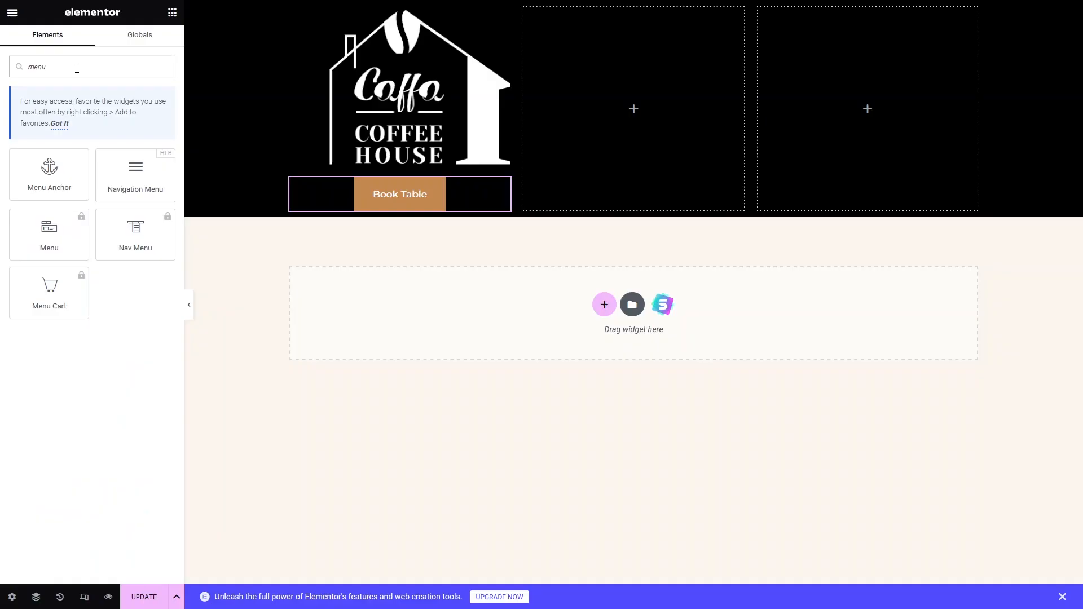
type("men")
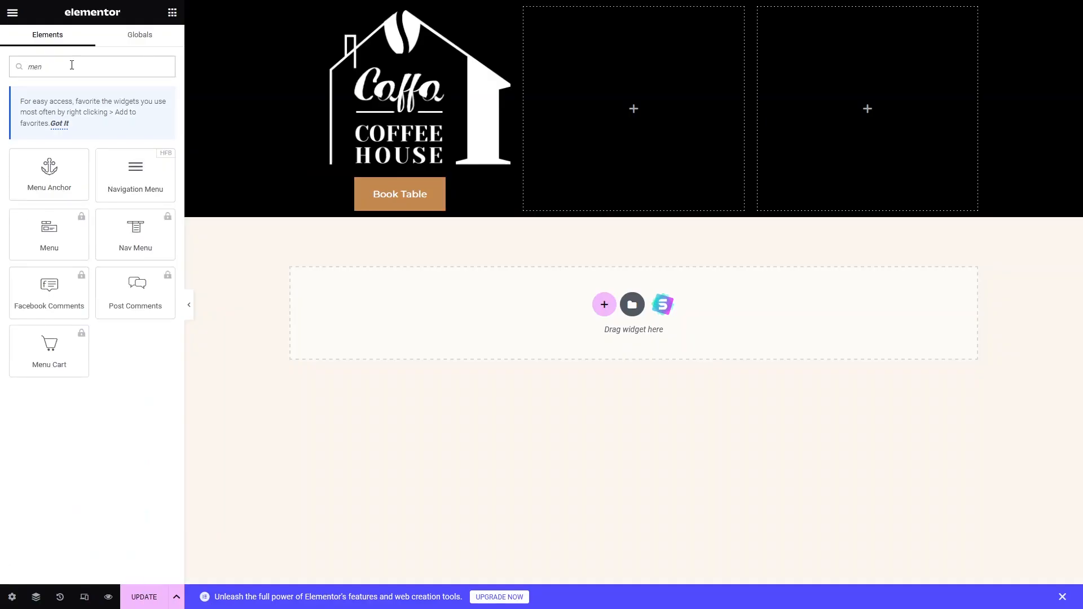
type("u")
left_click_drag(134, 172, 564, 145)
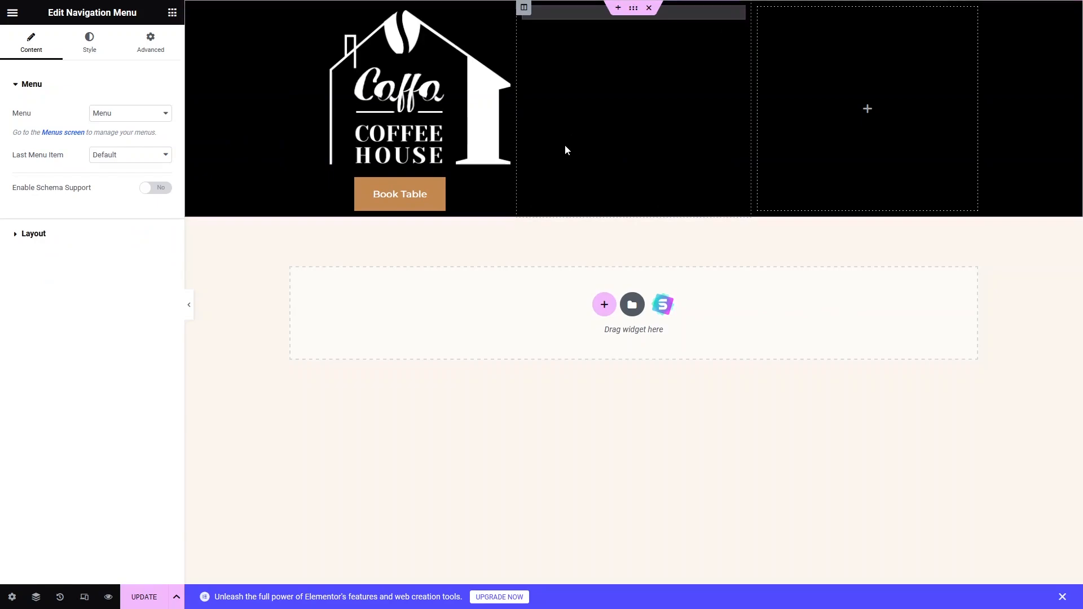
Step: Set the footer navigation menu's layout to Vertical
left_click(28, 235)
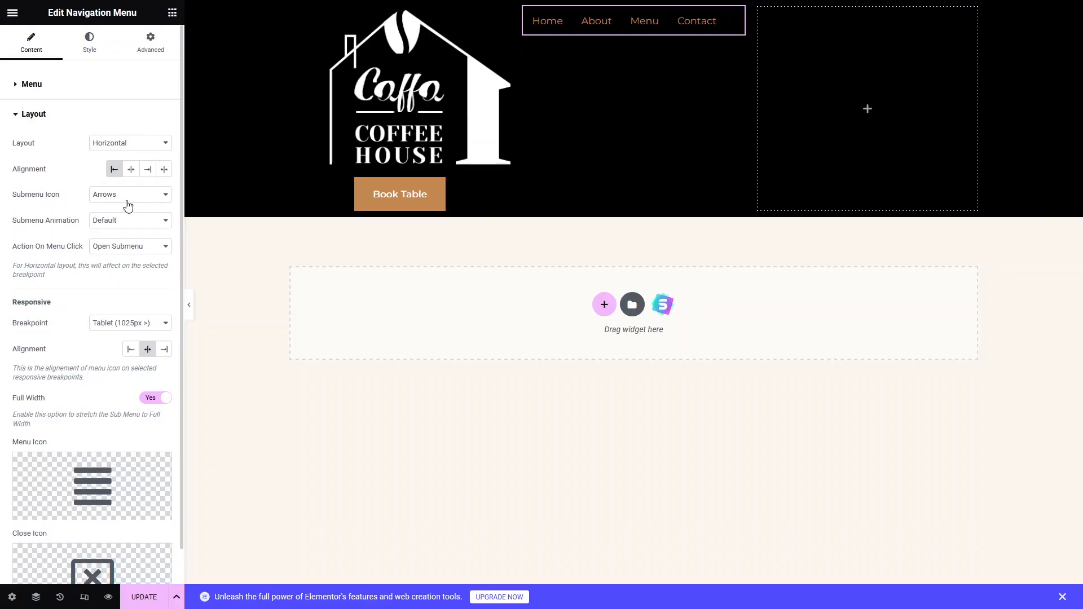
left_click(159, 145)
left_click(132, 173)
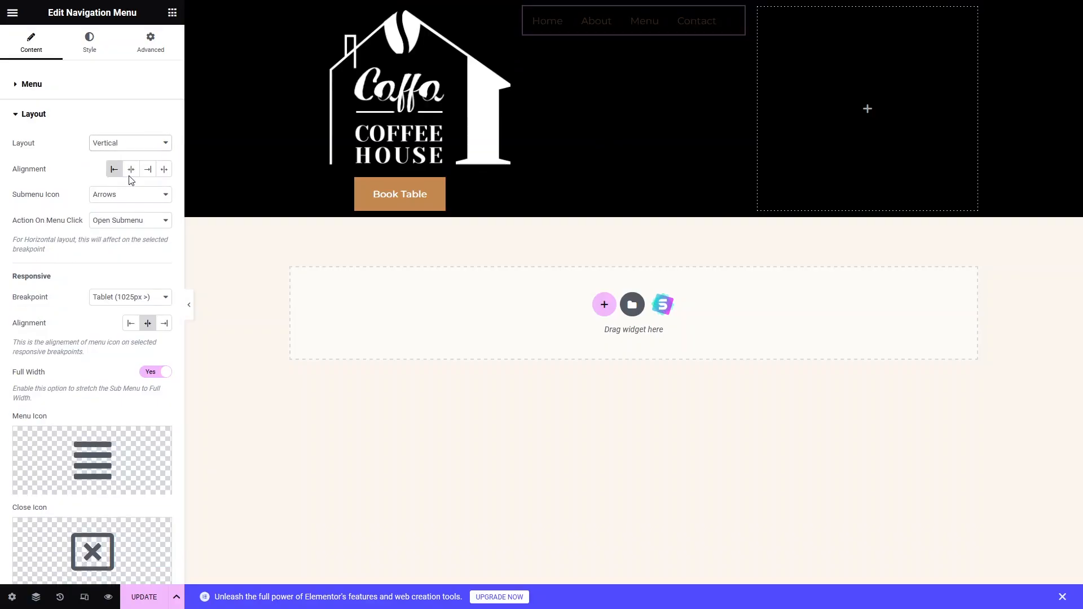
left_click(35, 85)
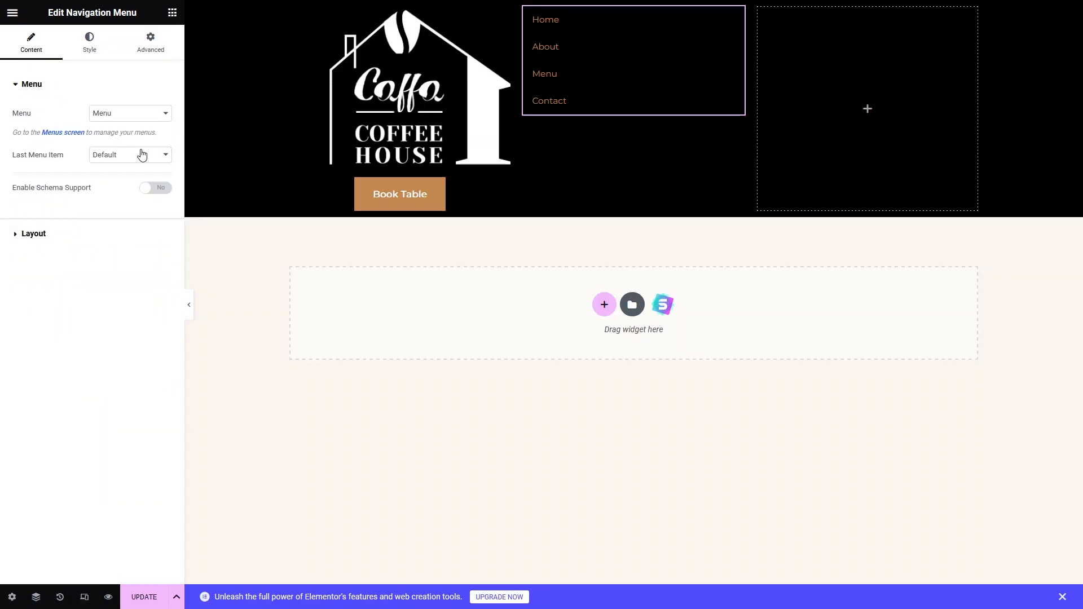
Step: Set the footer section's vertical alignment to Middle
left_click(632, 10)
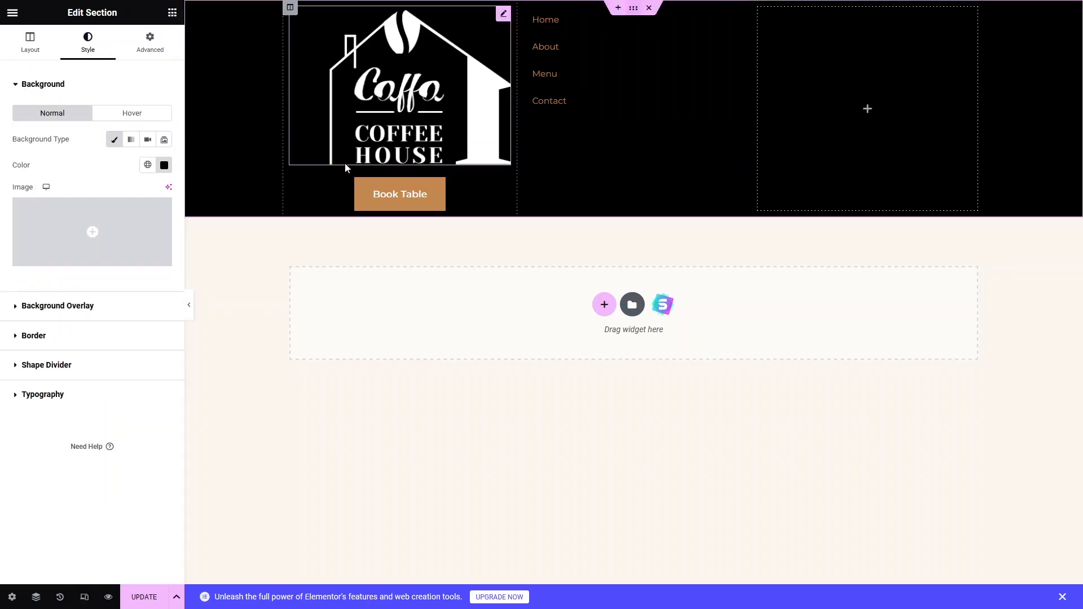
left_click(43, 44)
left_click(130, 230)
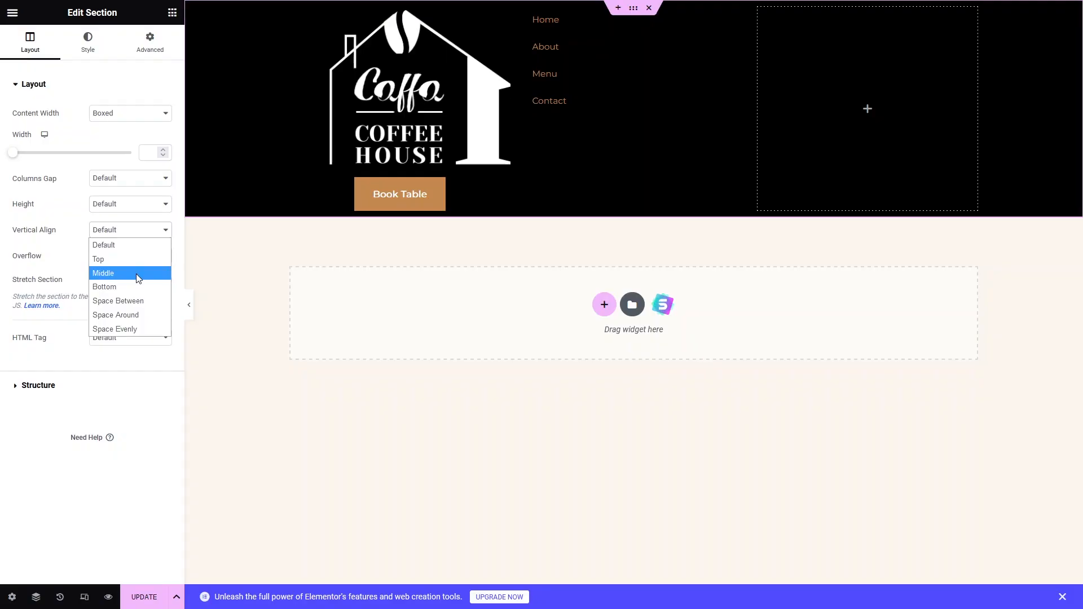
left_click(136, 278)
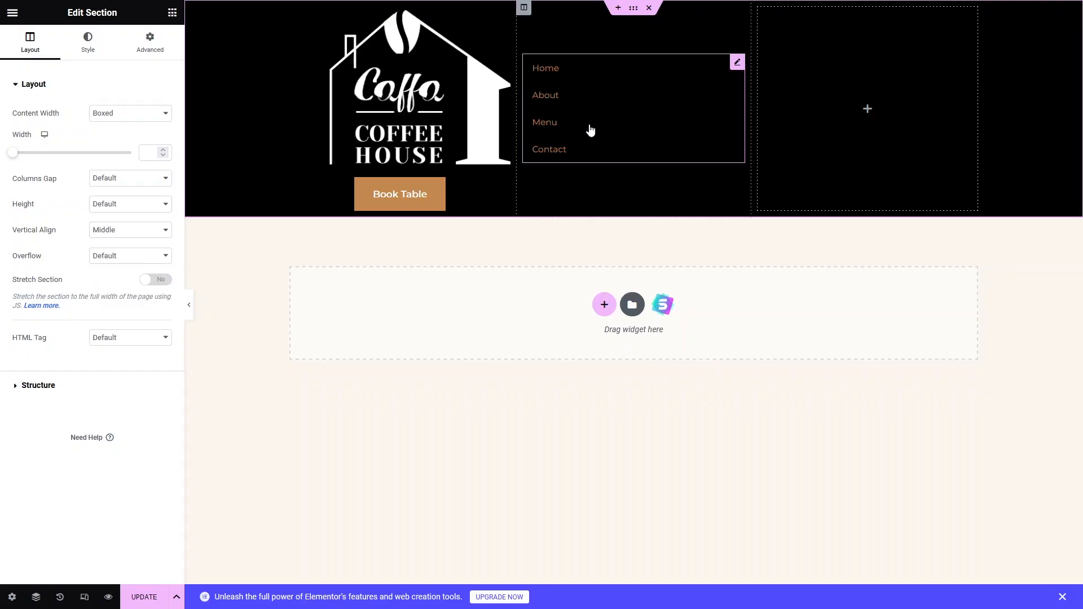
left_click(221, 282)
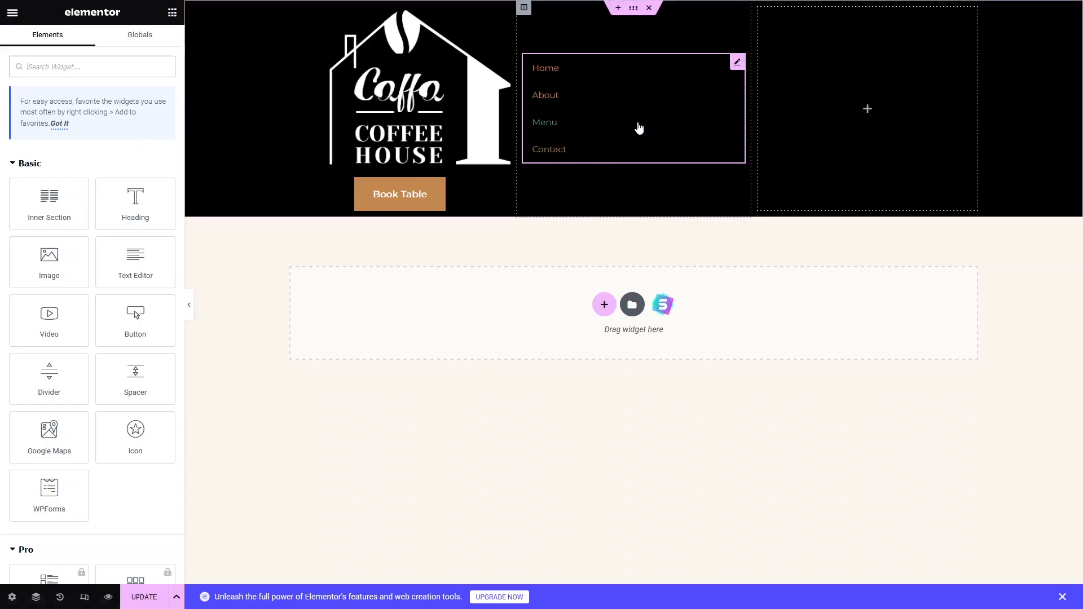
Step: Center-align the links of the navigation menu in the second column
left_click(620, 141)
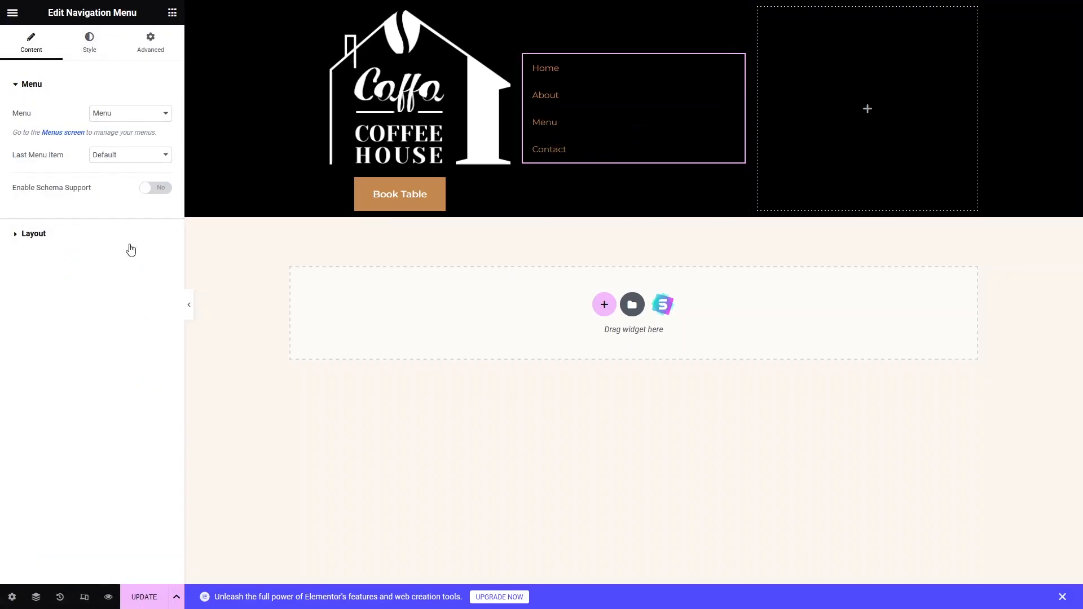
left_click(31, 235)
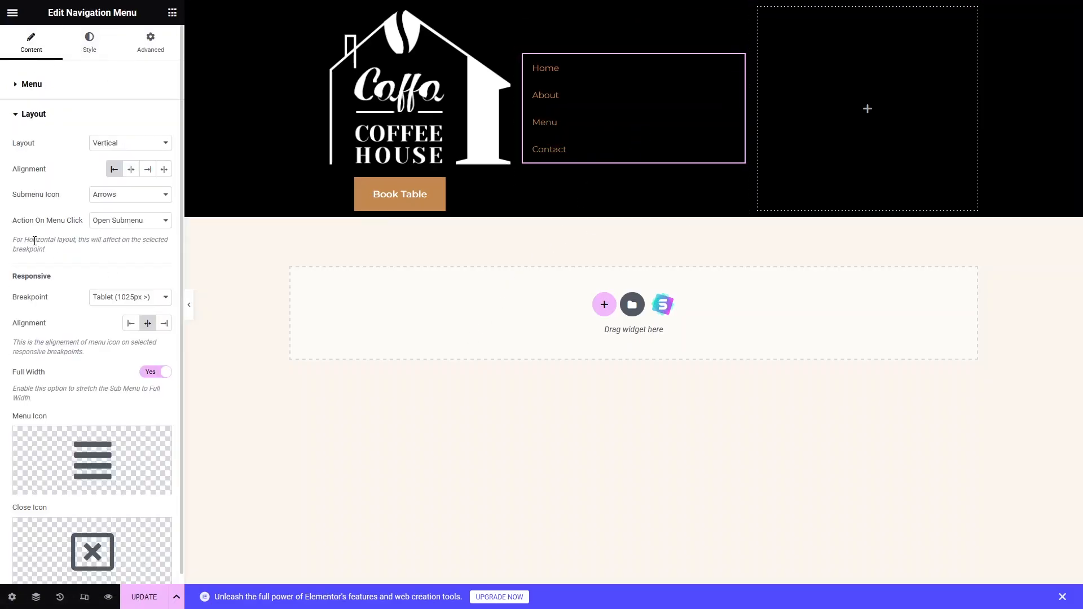
left_click(131, 171)
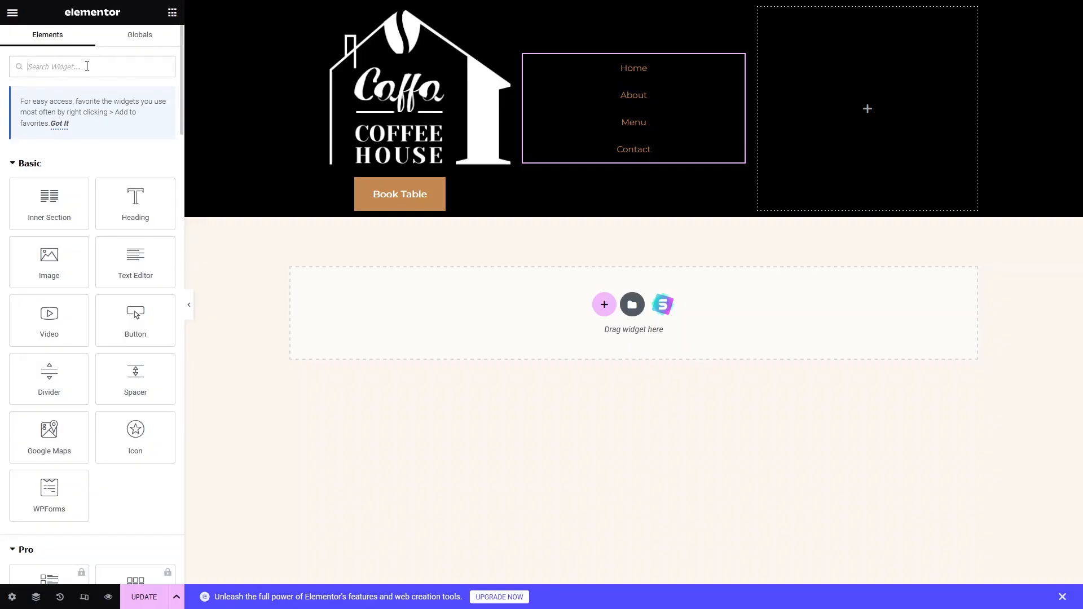
Step: Add a Google Maps widget to the third footer column and update the footer template
type("maps")
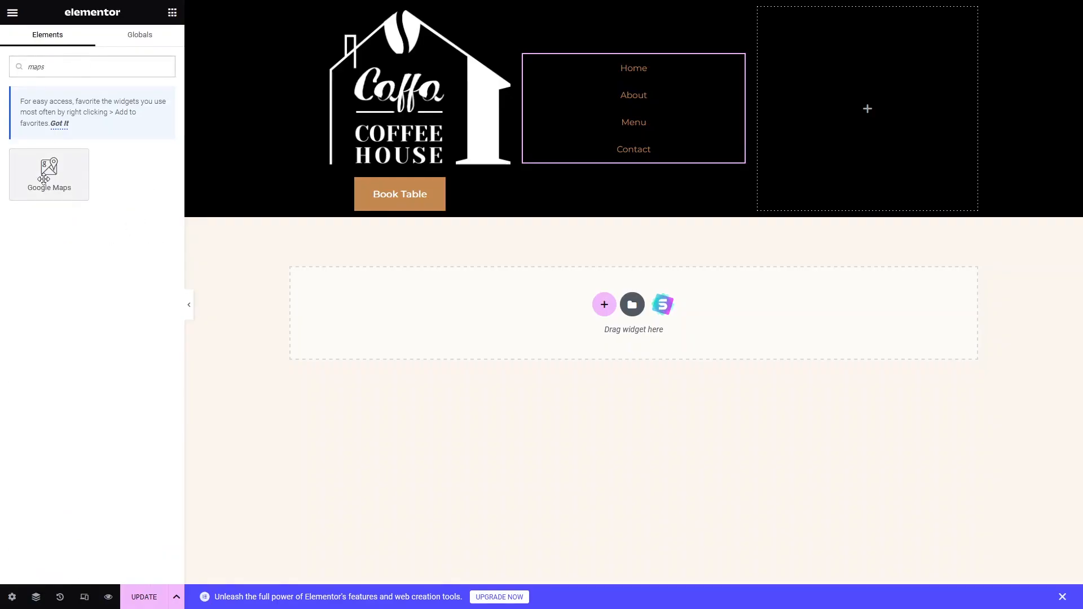
left_click_drag(48, 170, 818, 122)
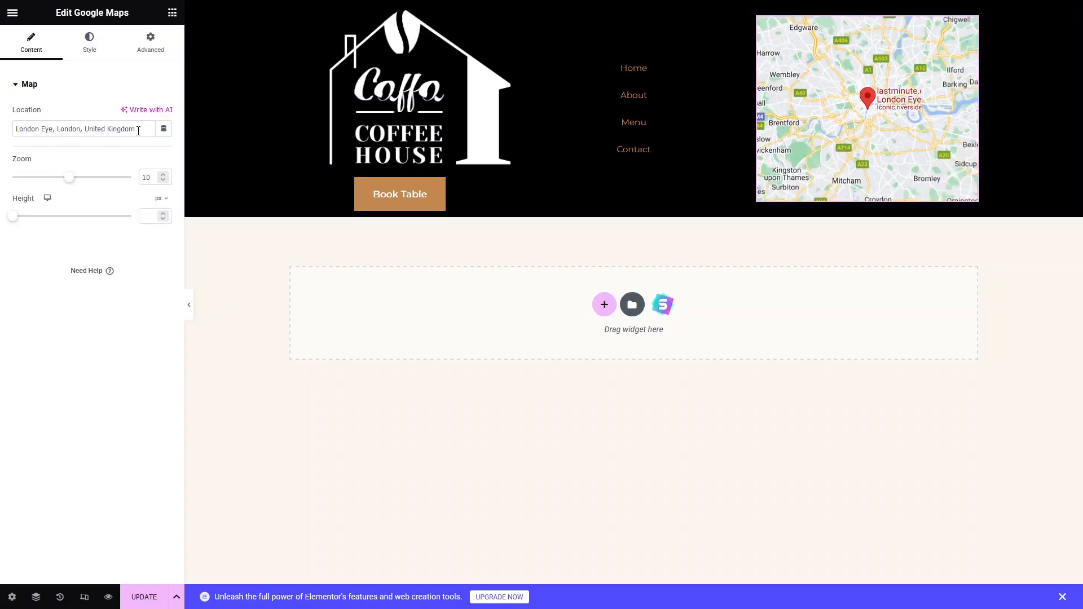
left_click_drag(138, 129, 15, 129)
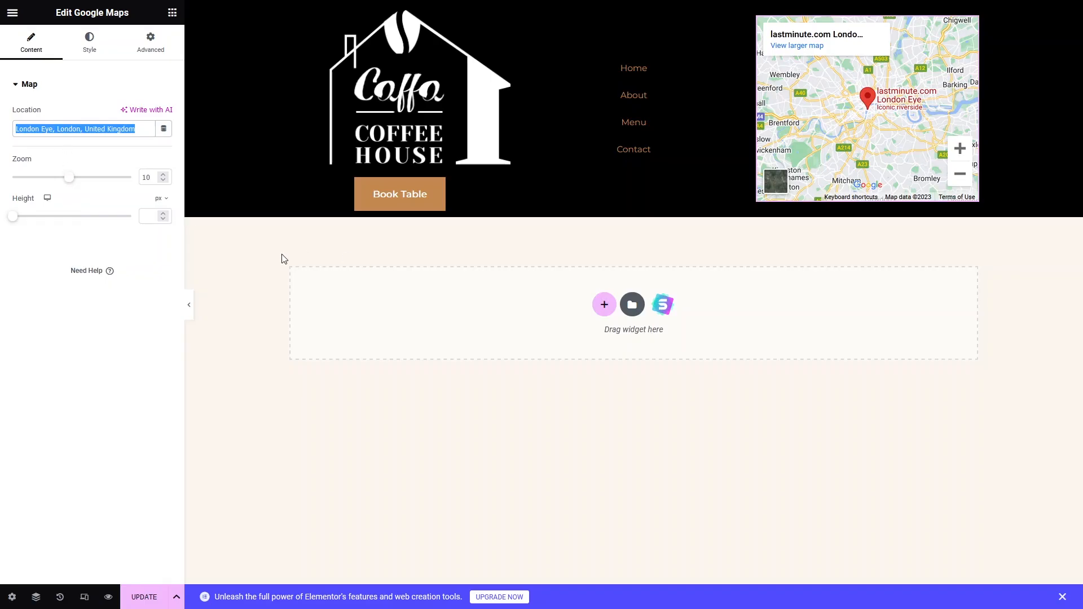
left_click(144, 598)
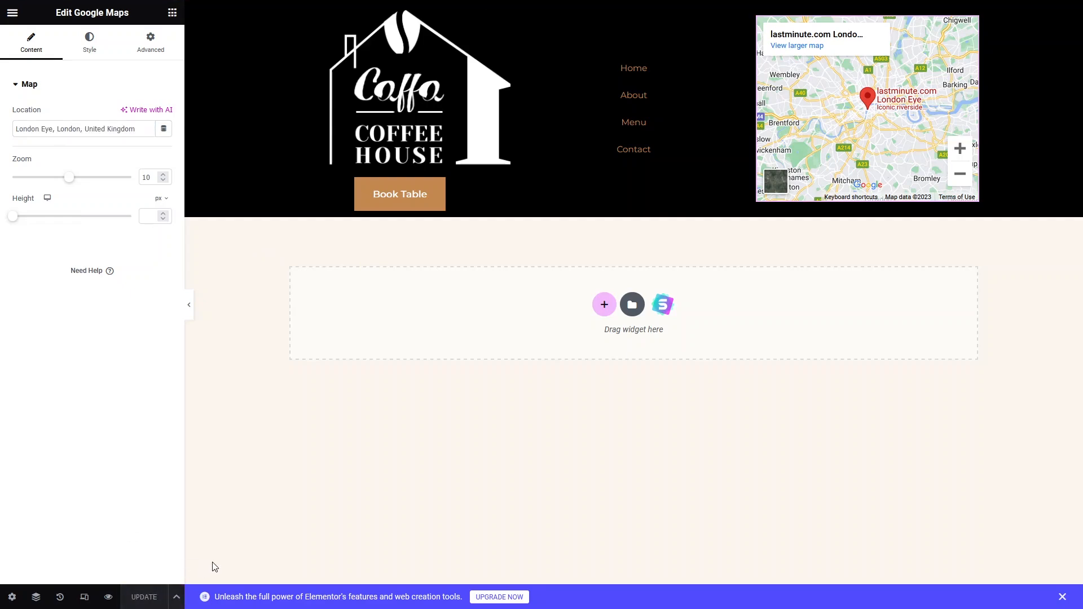
Step: Examine the new footer on the live home page
left_click(206, 7)
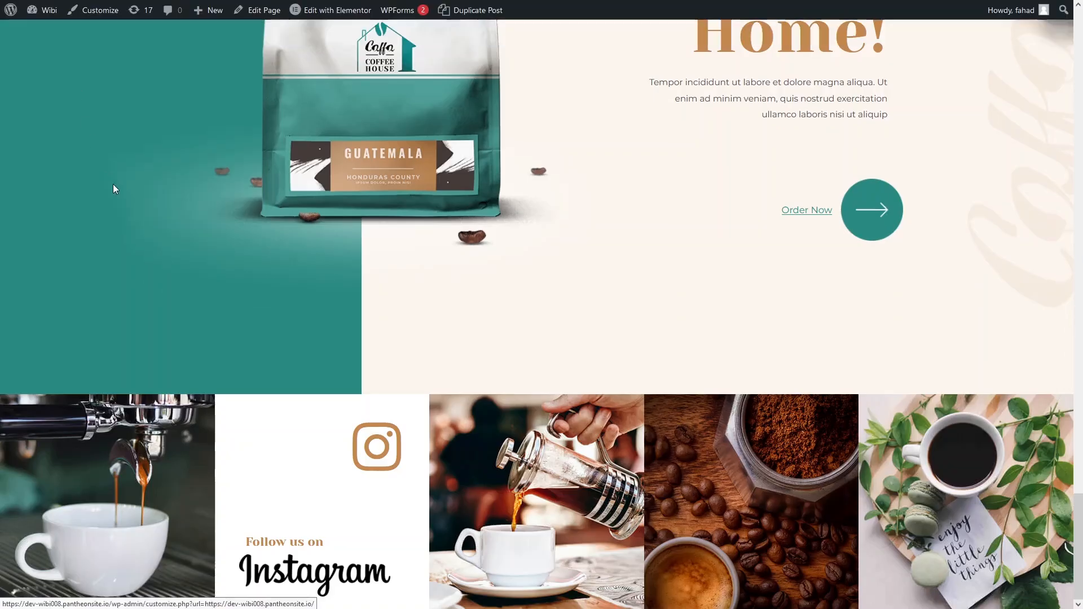
scroll(124, 210, "down", 4)
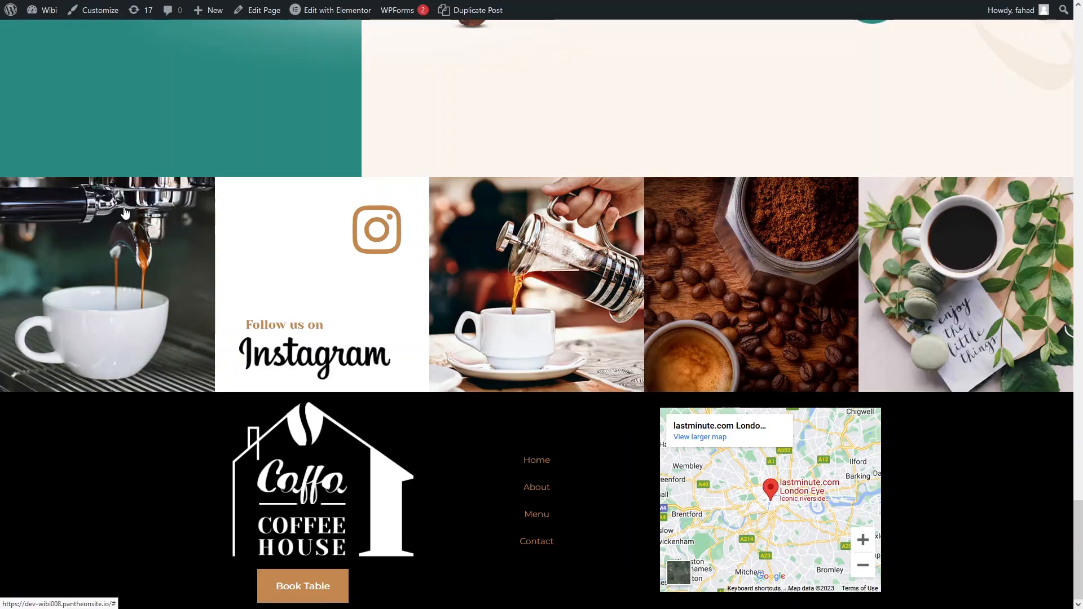
left_click(125, 211)
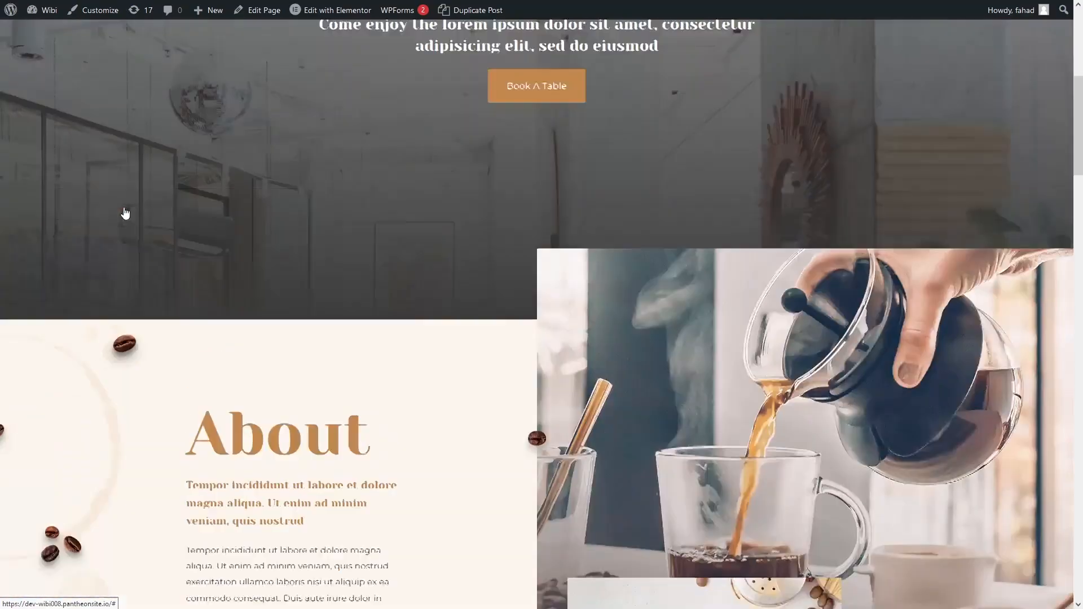